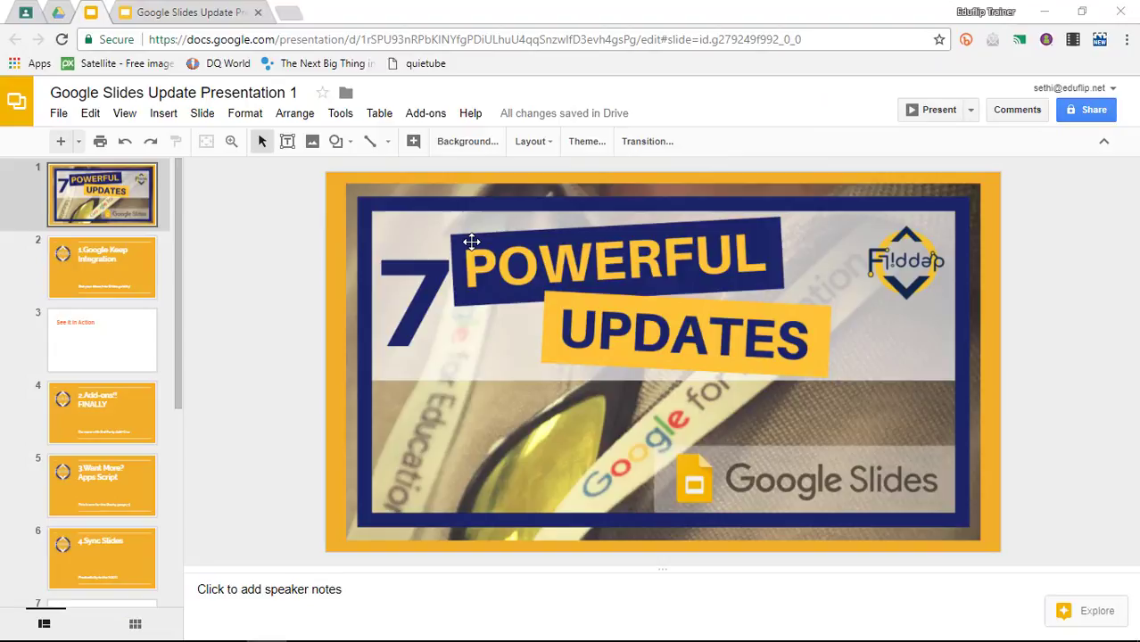
# Go to the "See it in Action" slide and open the Keep notepad.
pyautogui.click(117, 273)
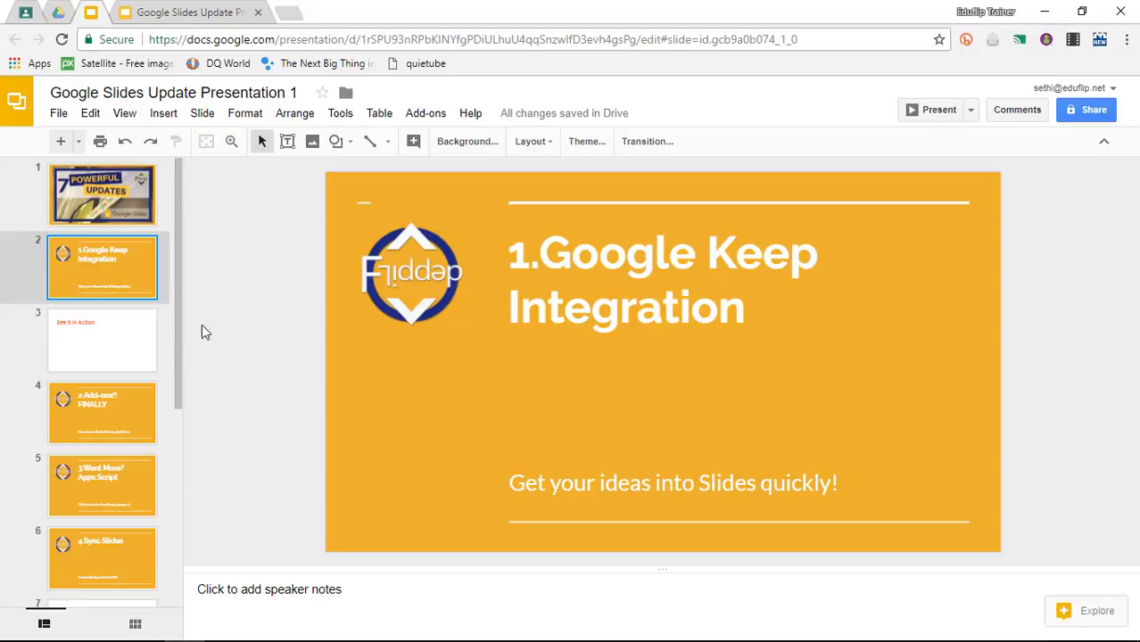
pyautogui.click(112, 339)
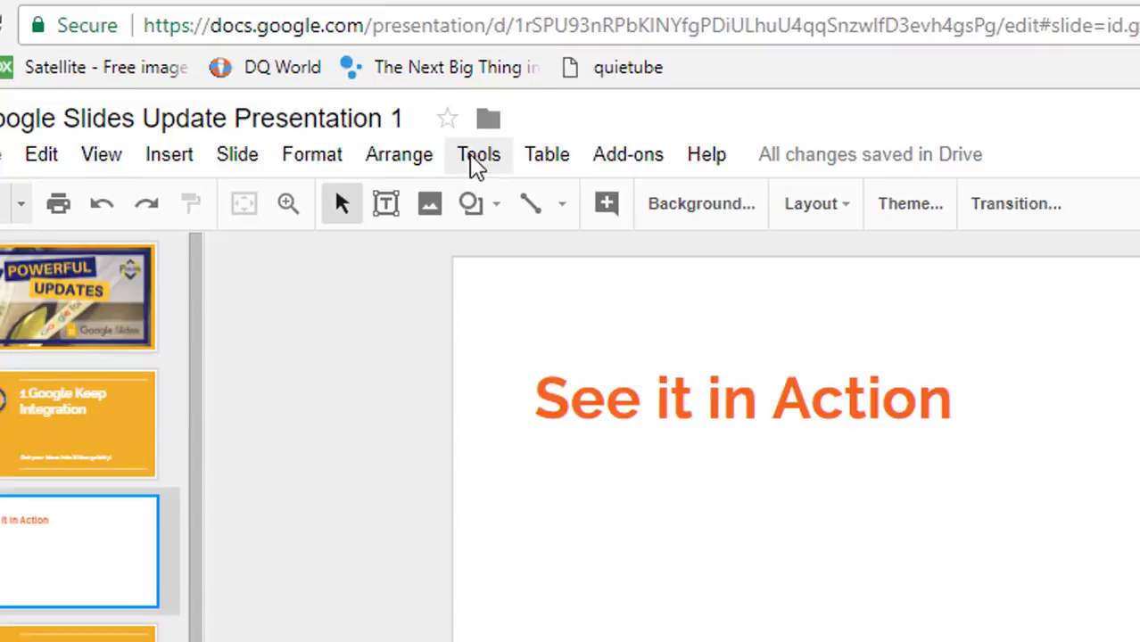
pyautogui.click(475, 159)
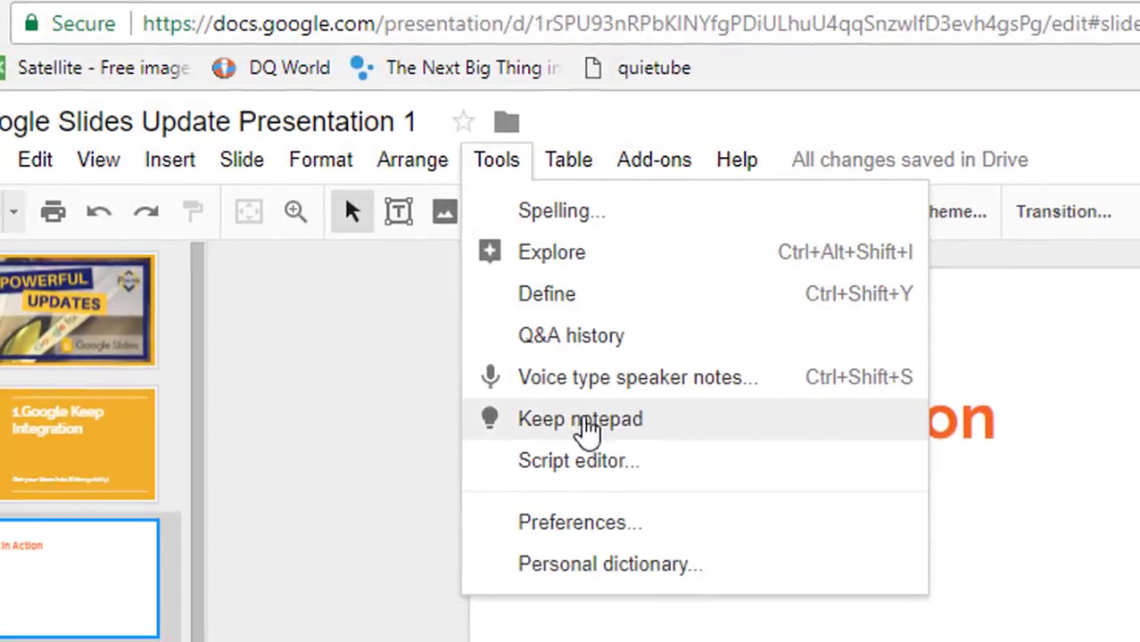
pyautogui.click(585, 423)
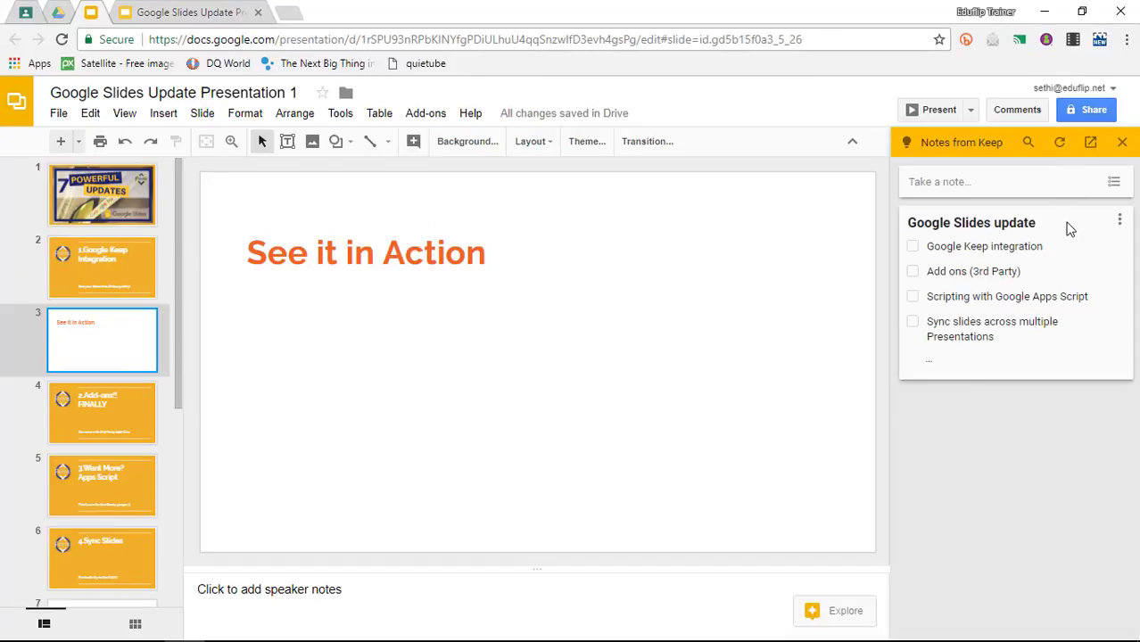
# Insert the "Google Slides update" Keep note into the slide and move its text box to the lower right, clear of the title.
pyautogui.moveTo(1070, 229); pyautogui.dragTo(556, 380)
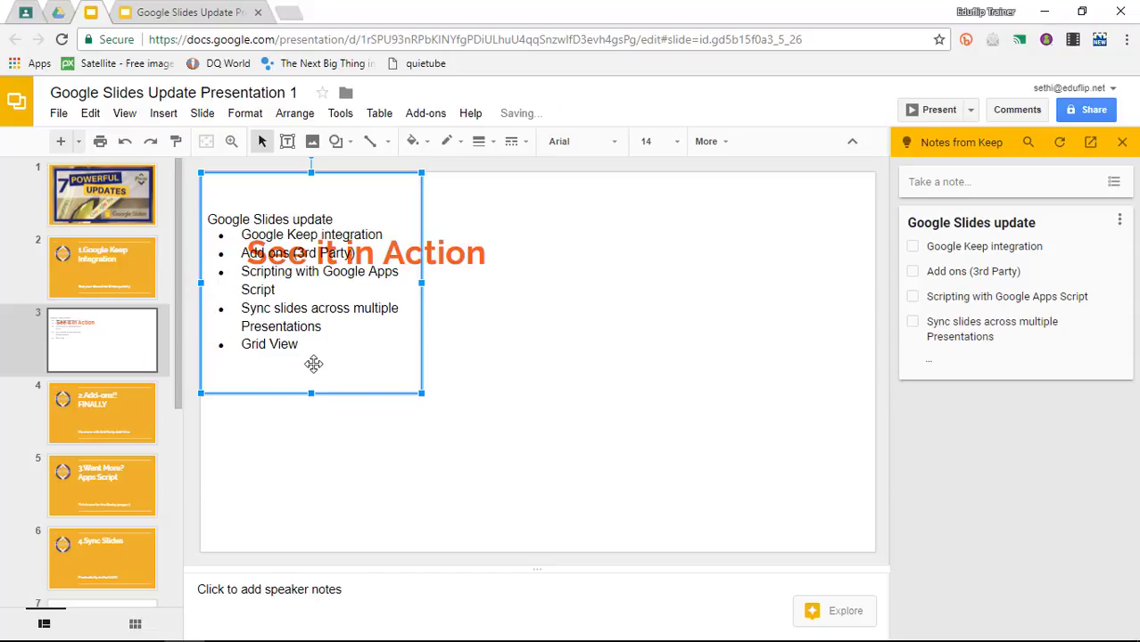
pyautogui.moveTo(313, 364); pyautogui.dragTo(651, 474)
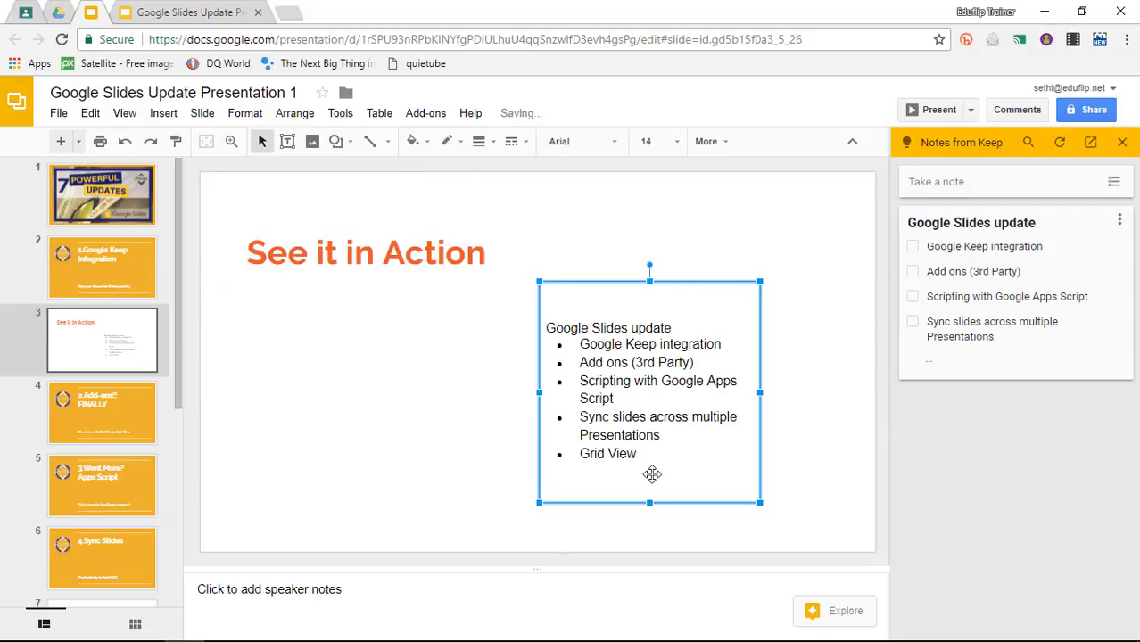
pyautogui.click(318, 443)
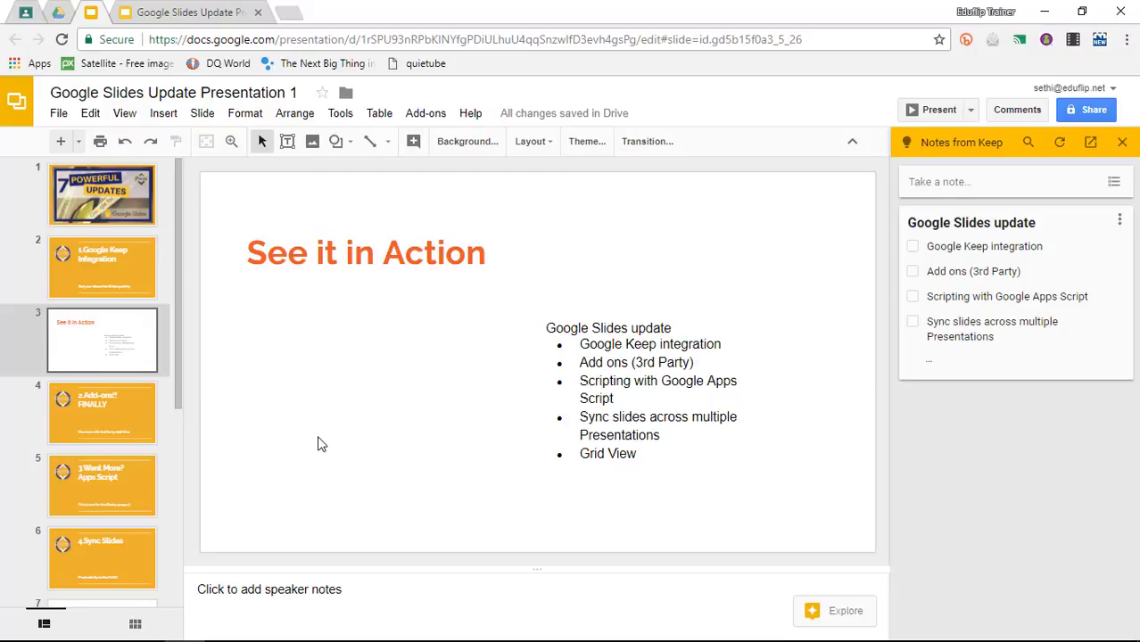
# Go to the "2.Add-ons!!" slide, close the Keep notes, and look through the add-ons available for Google Slides.
pyautogui.click(122, 404)
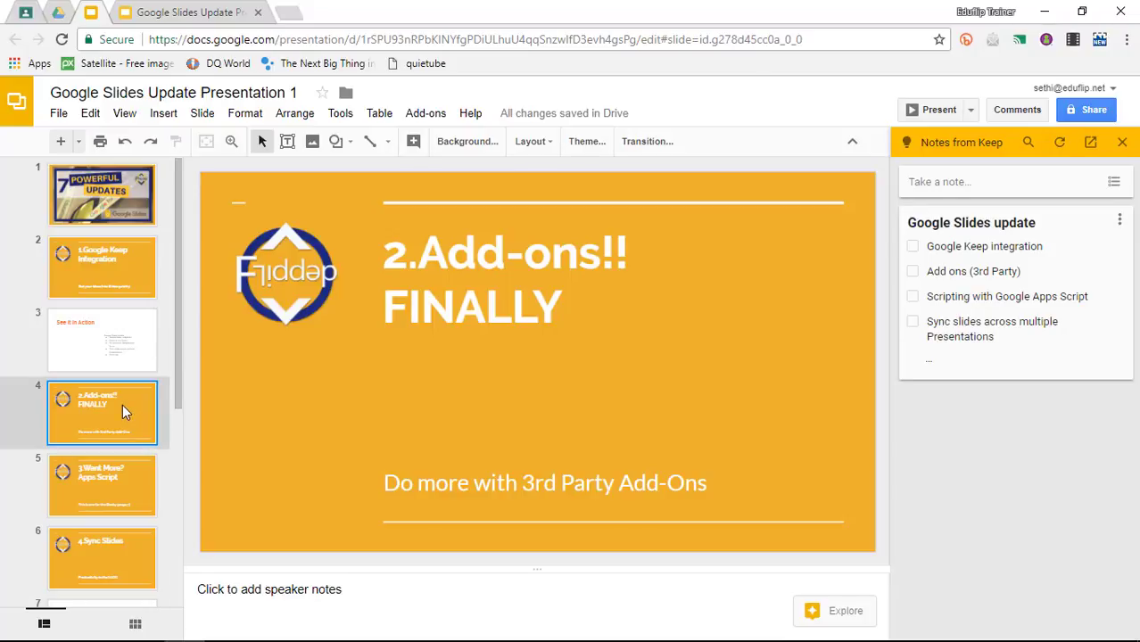
pyautogui.click(1122, 143)
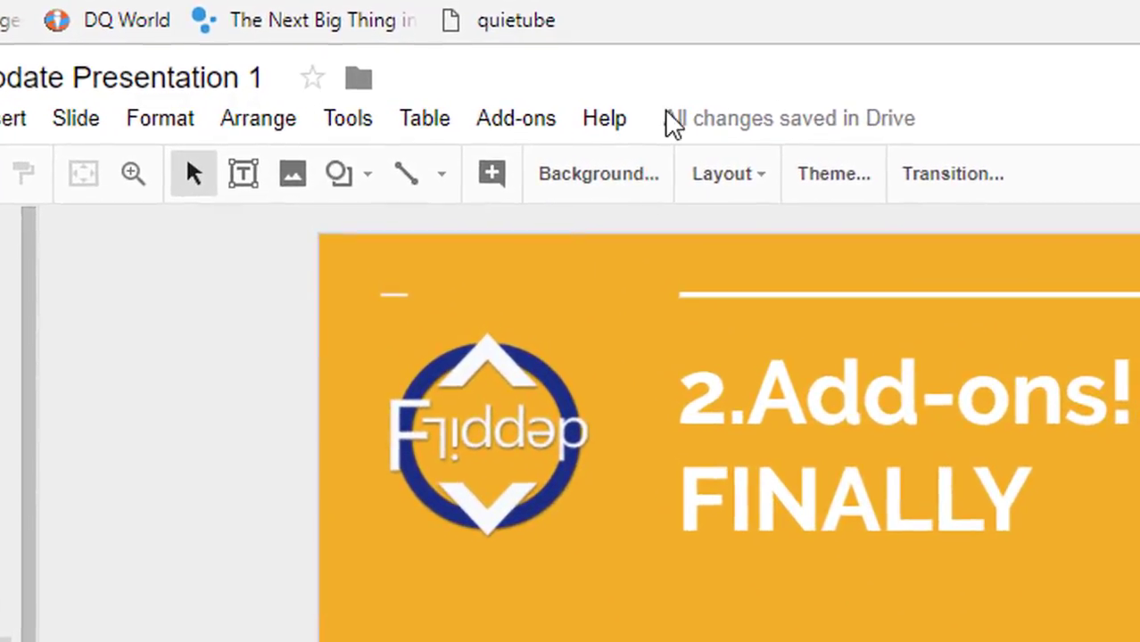
pyautogui.click(539, 122)
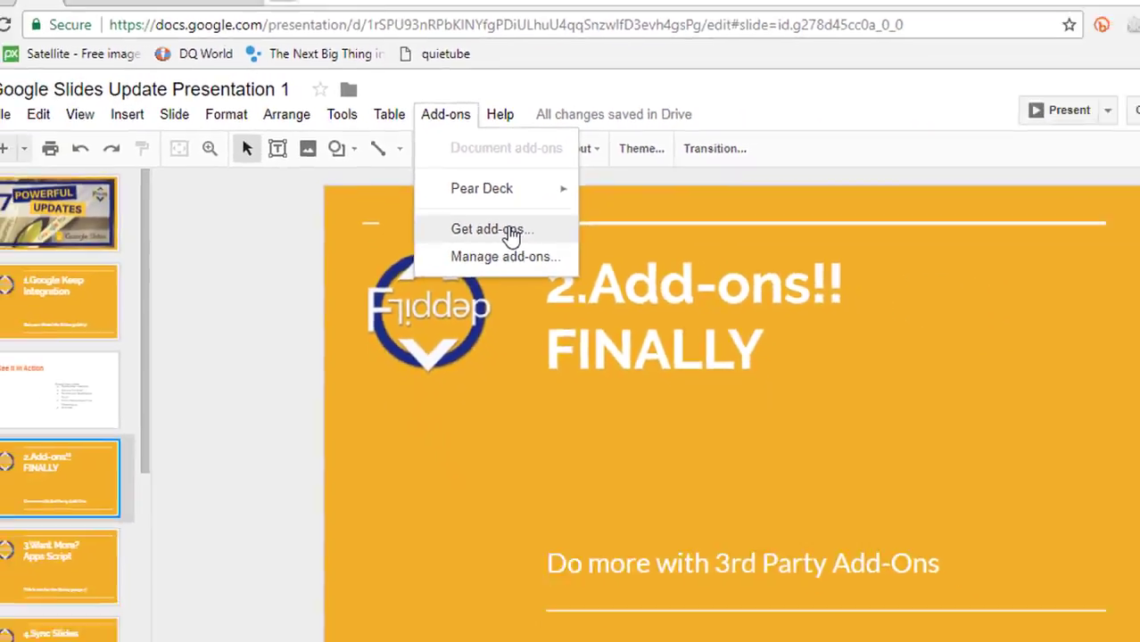
pyautogui.click(512, 233)
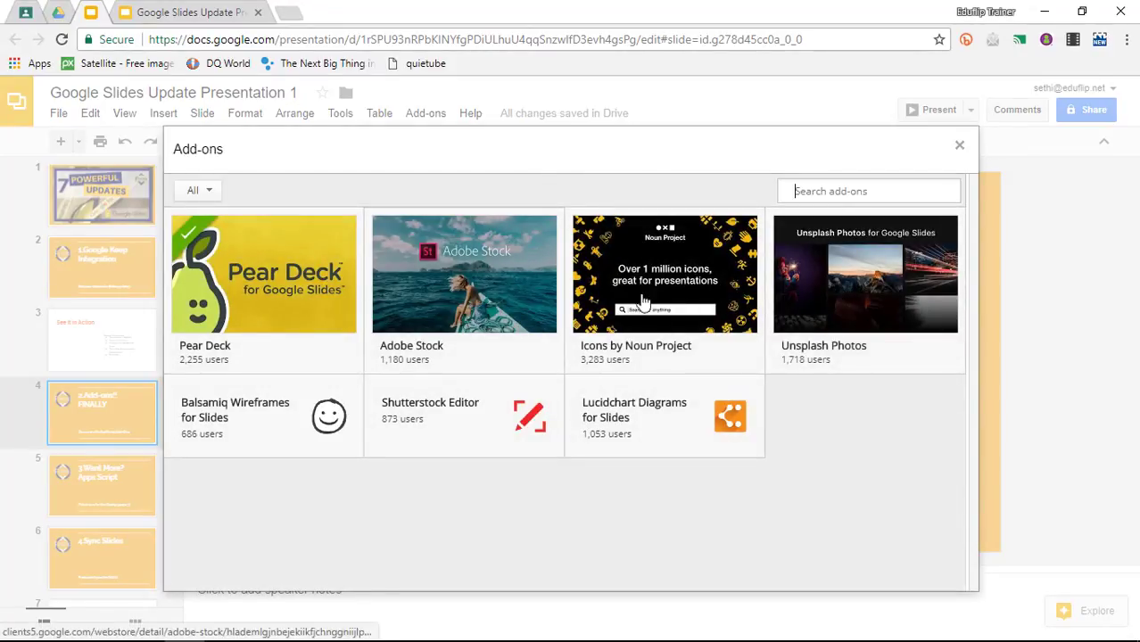
pyautogui.moveTo(850, 285)
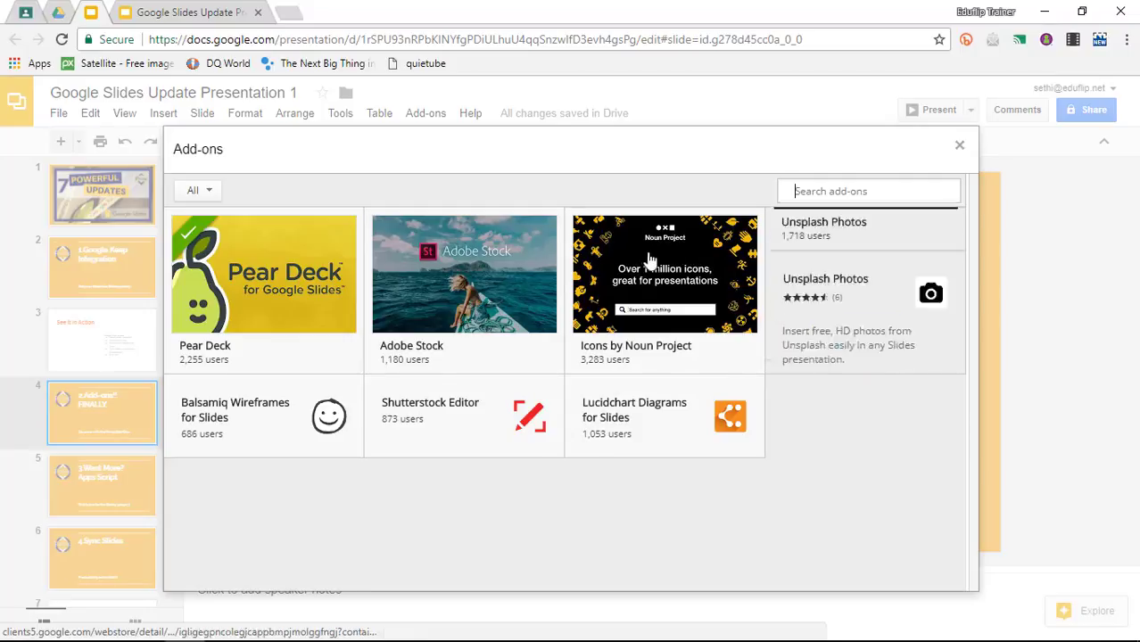
pyautogui.moveTo(656, 281)
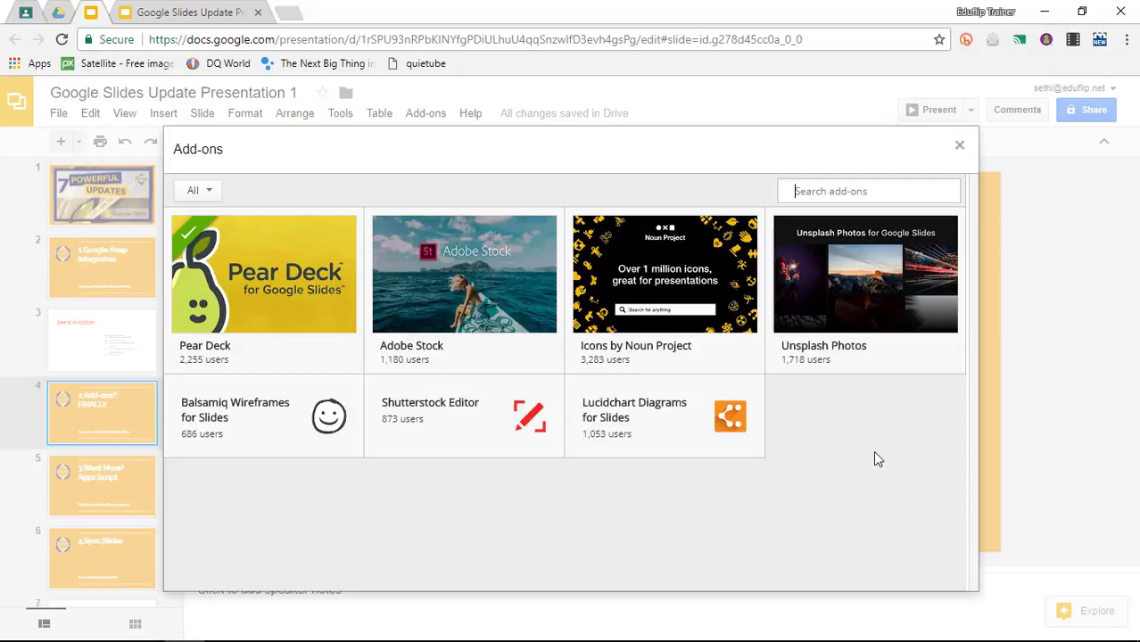
pyautogui.click(959, 146)
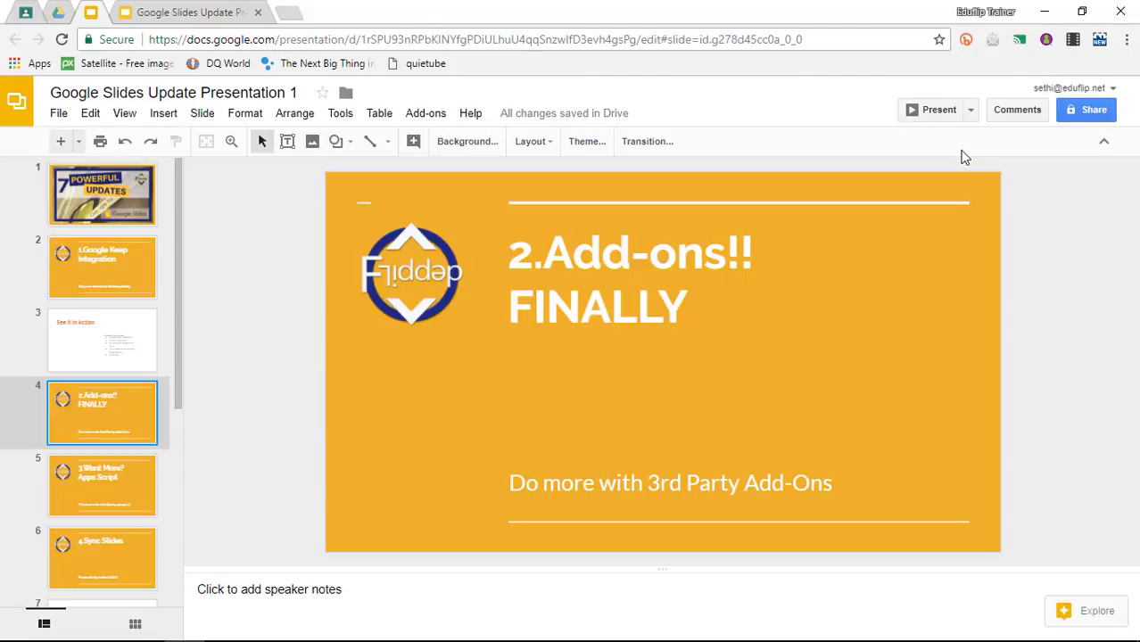
# From the "3.Want More? Apps Script" slide, view the script editor and return to the presentation.
pyautogui.click(92, 478)
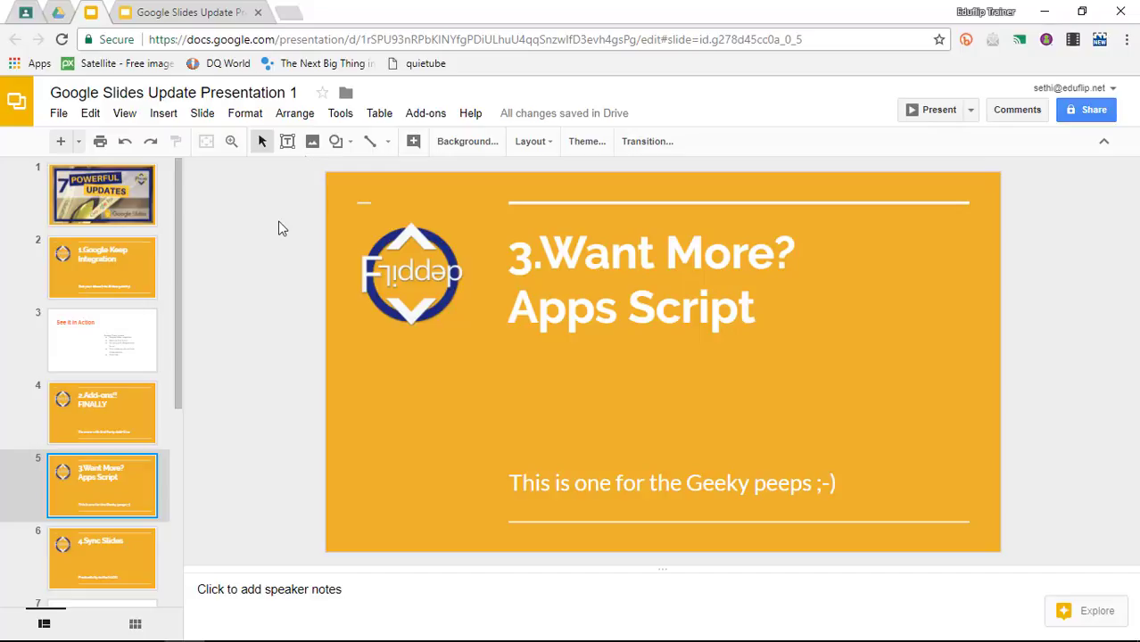
pyautogui.click(339, 116)
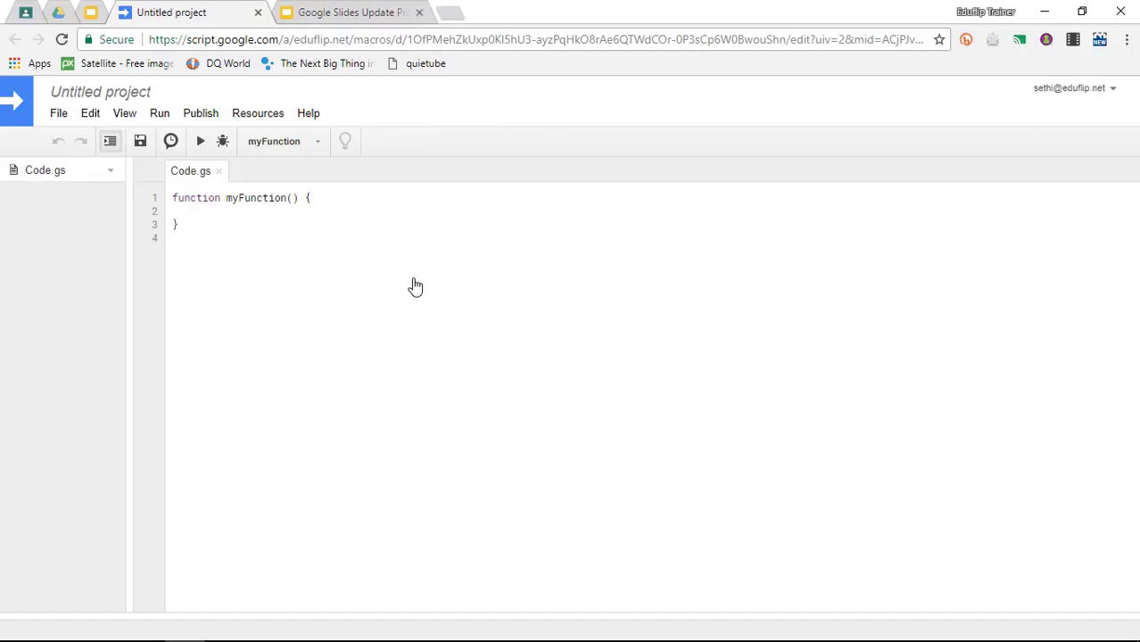
pyautogui.click(257, 12)
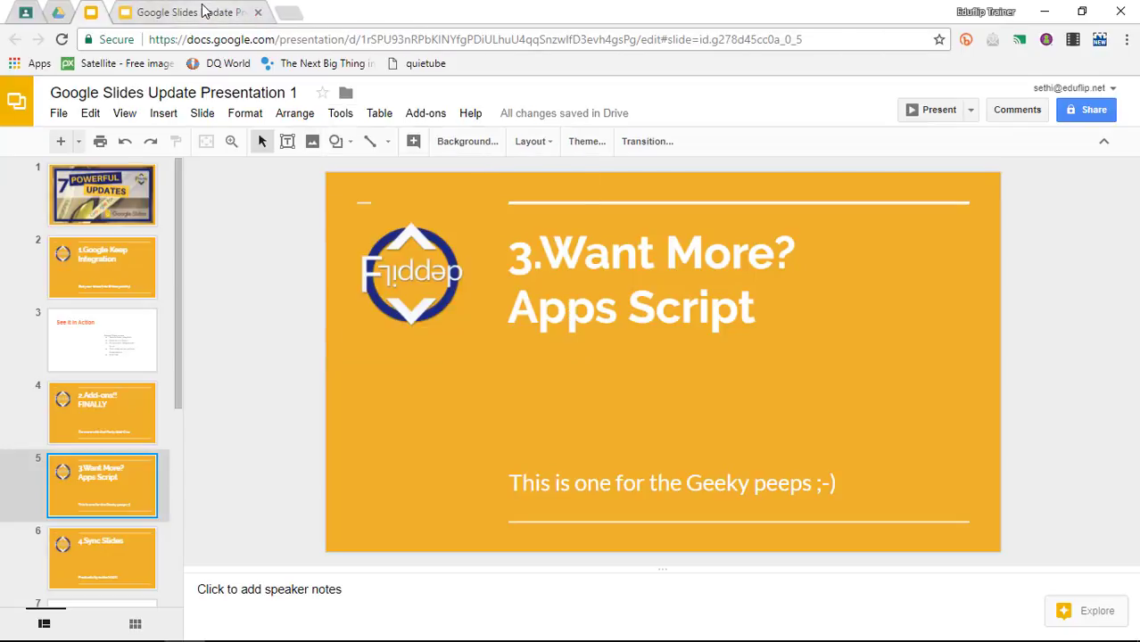
# View the "4.Sync Slides" slide, then select the "See it in Action" slide in Google Slides Update Presentation 2.
pyautogui.click(96, 544)
pyautogui.scroll(-5, 96, 544)
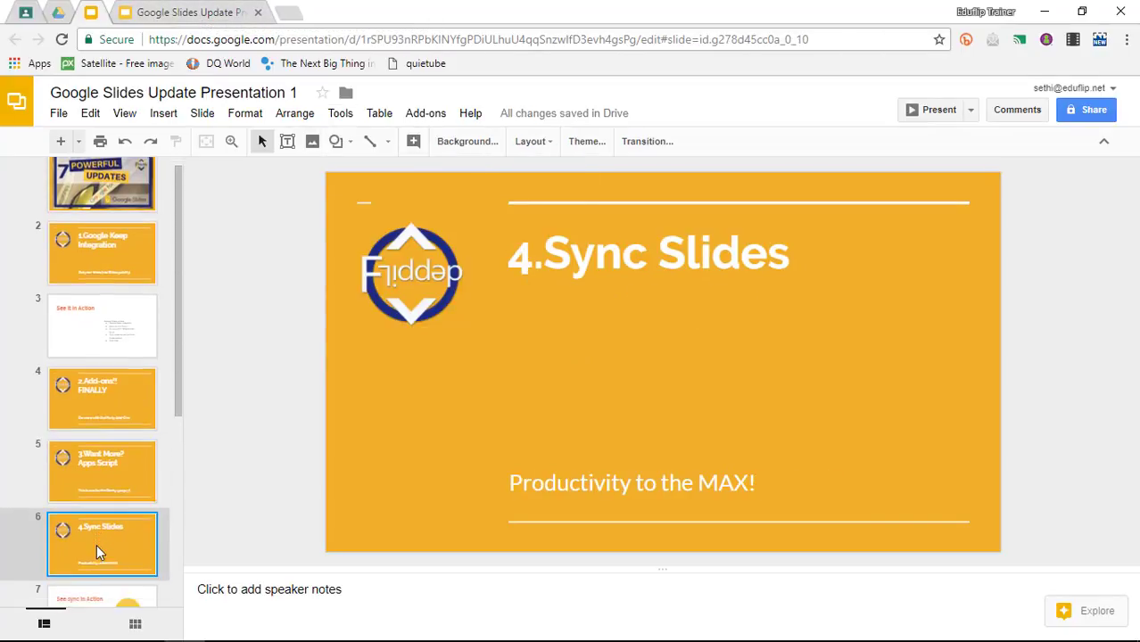
pyautogui.click(166, 14)
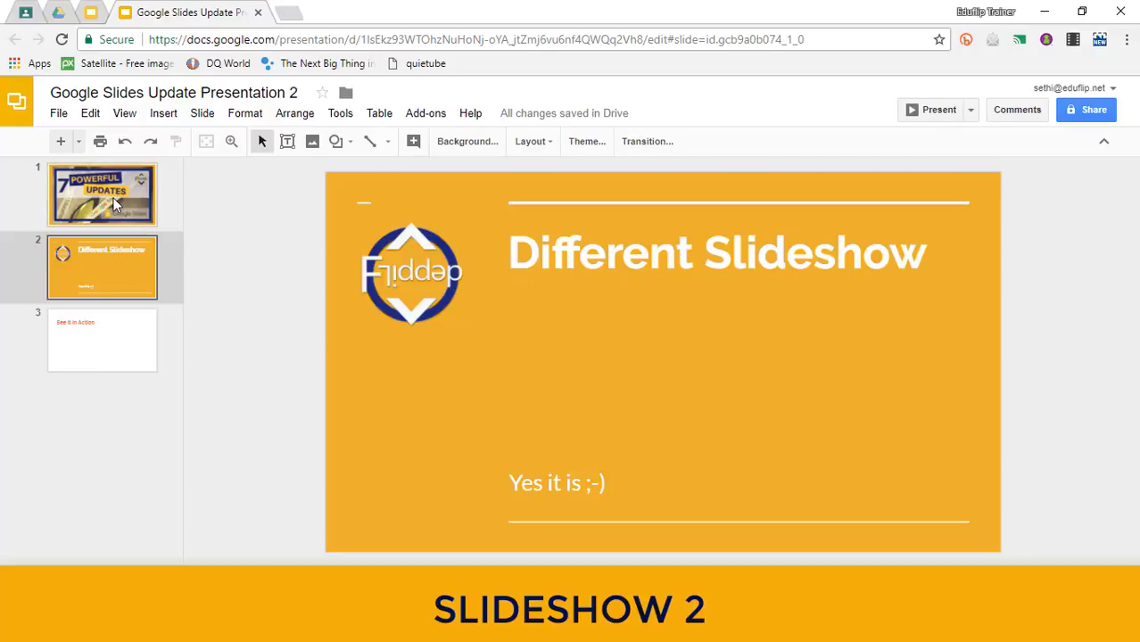
pyautogui.click(104, 341)
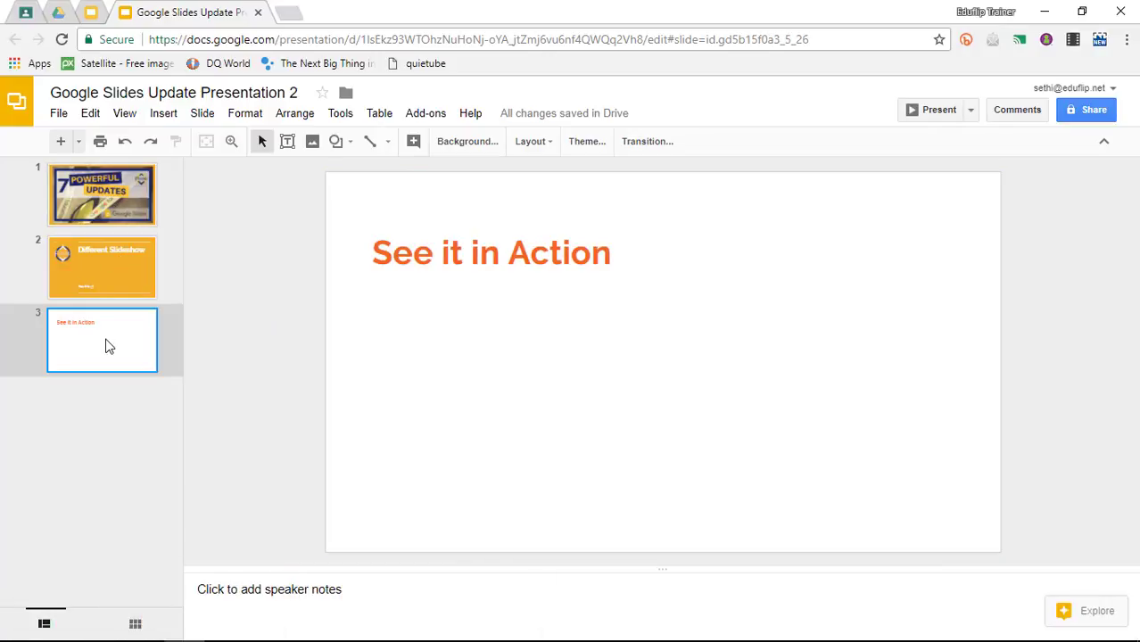
# Copy the "See sync in Action" slide from Google Slides Update Presentation 1.
pyautogui.click(91, 13)
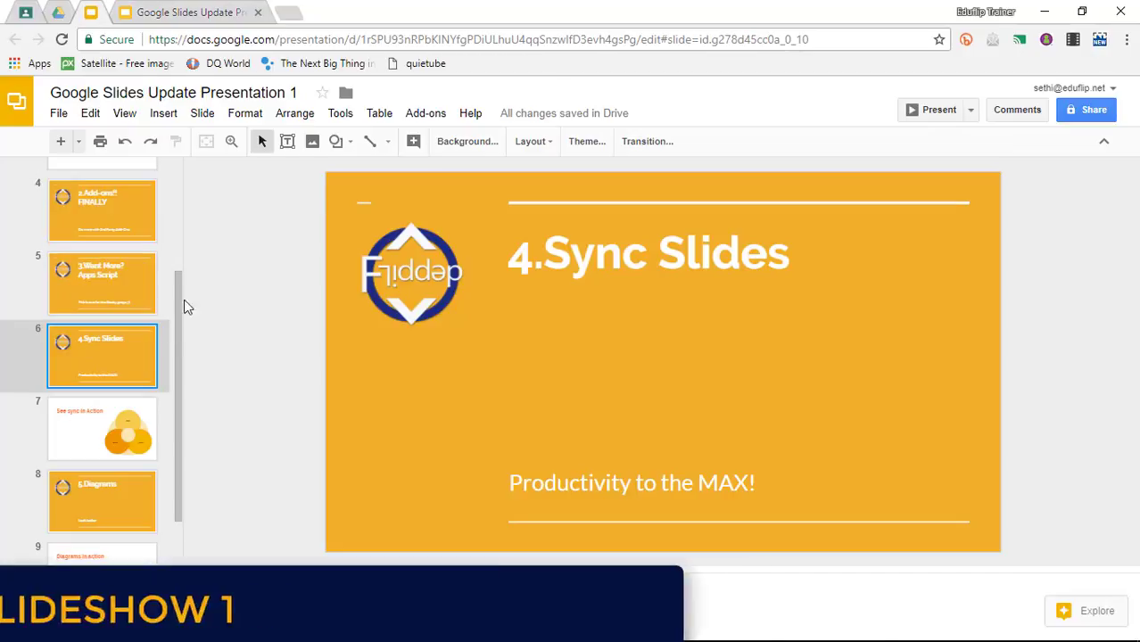
pyautogui.click(105, 433)
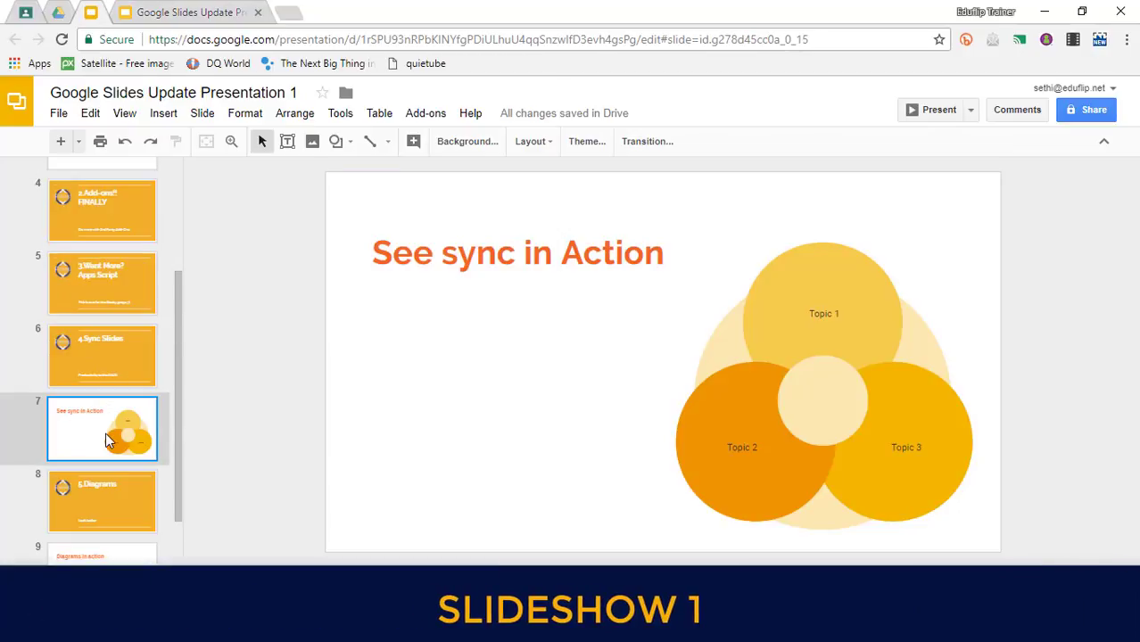
pyautogui.rightClick(105, 433)
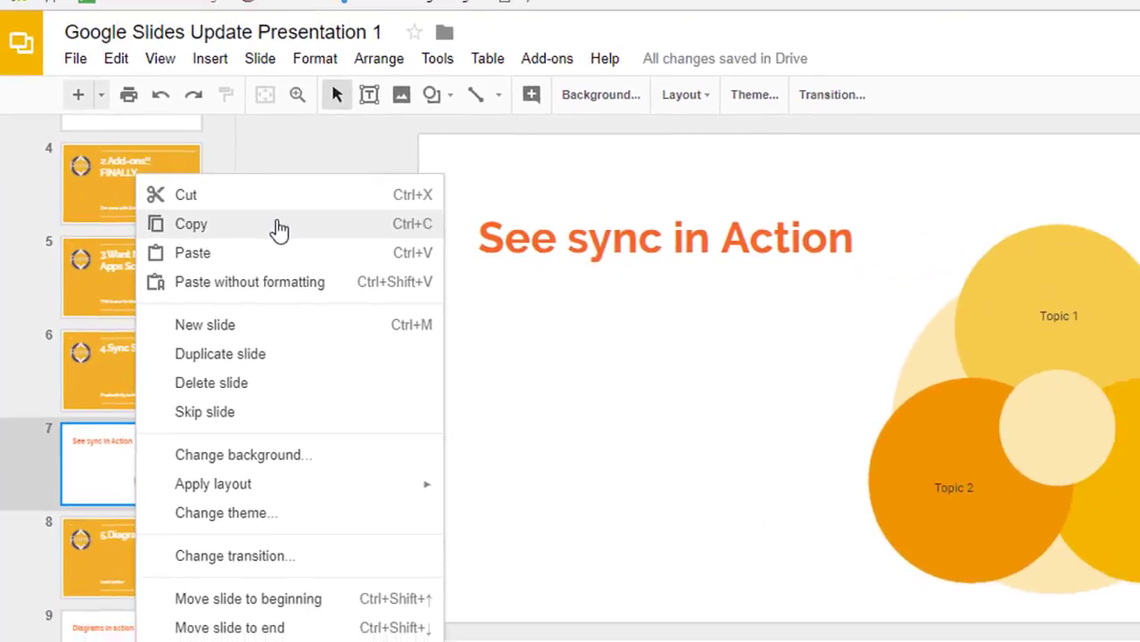
pyautogui.click(383, 195)
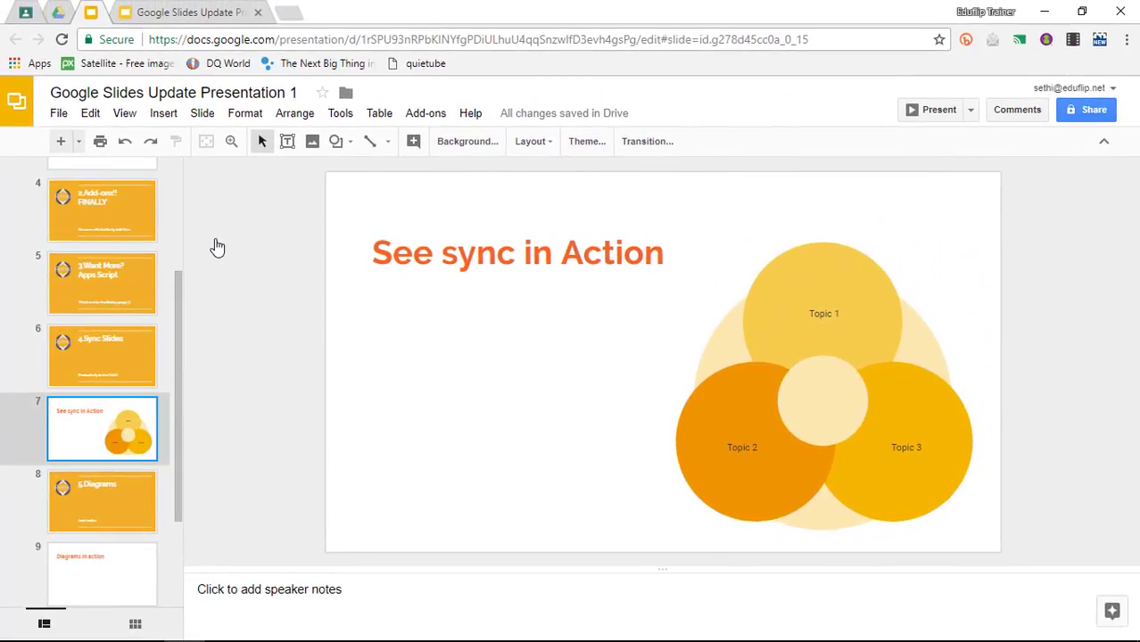
# Paste the copied slide after slide 3 in Google Slides Update Presentation 2, linked to its source presentation.
pyautogui.click(216, 5)
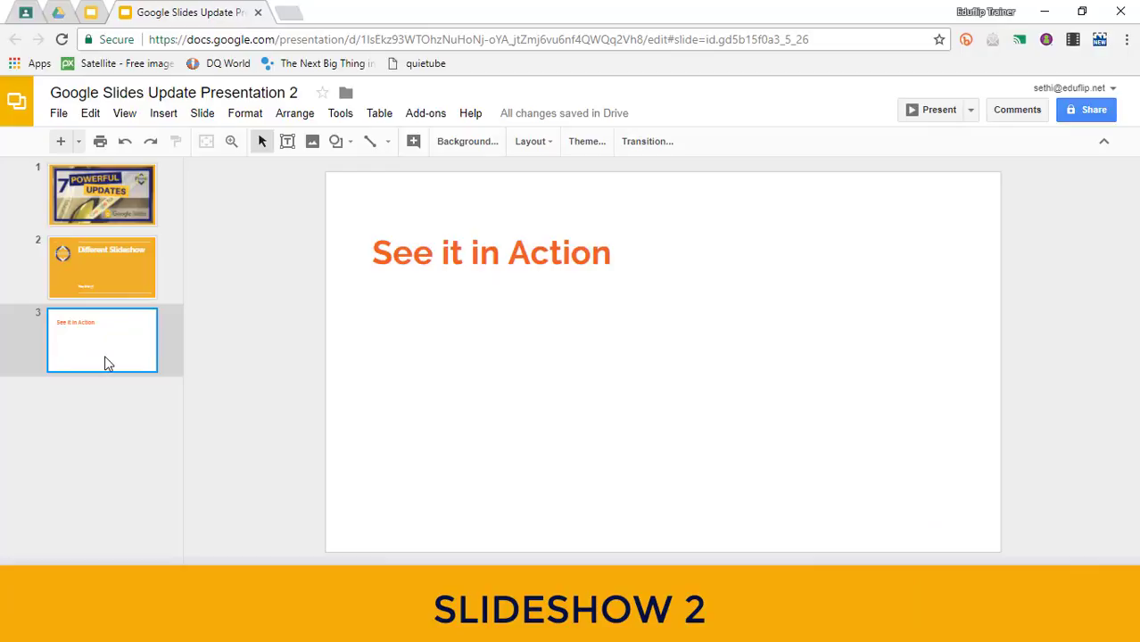
pyautogui.hotkey('ctrl', 'v')
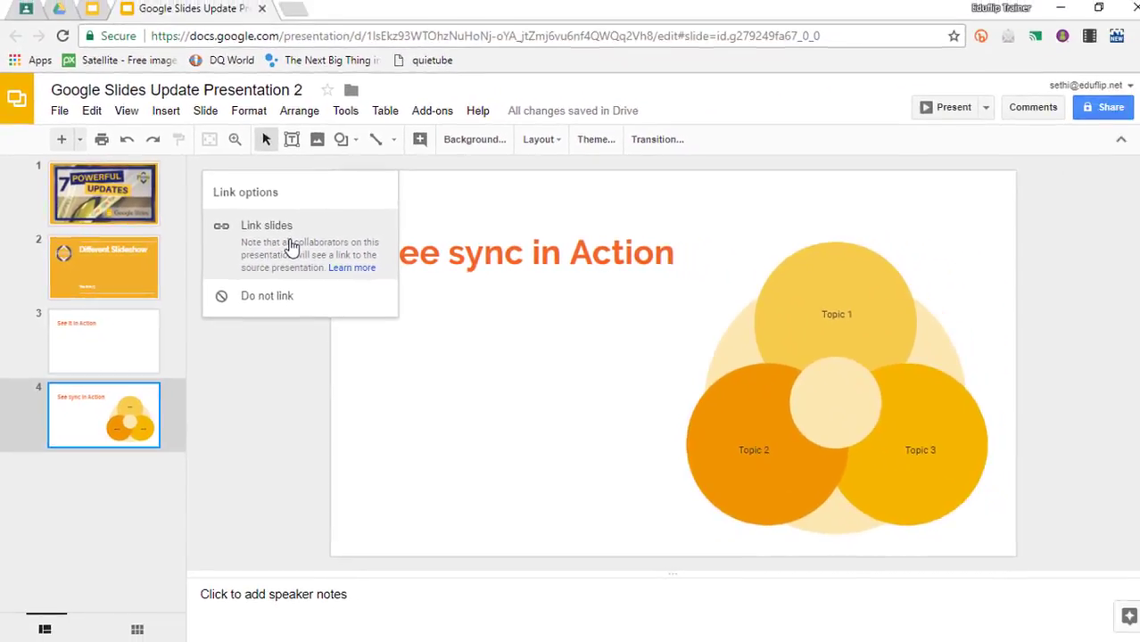
pyautogui.click(510, 231)
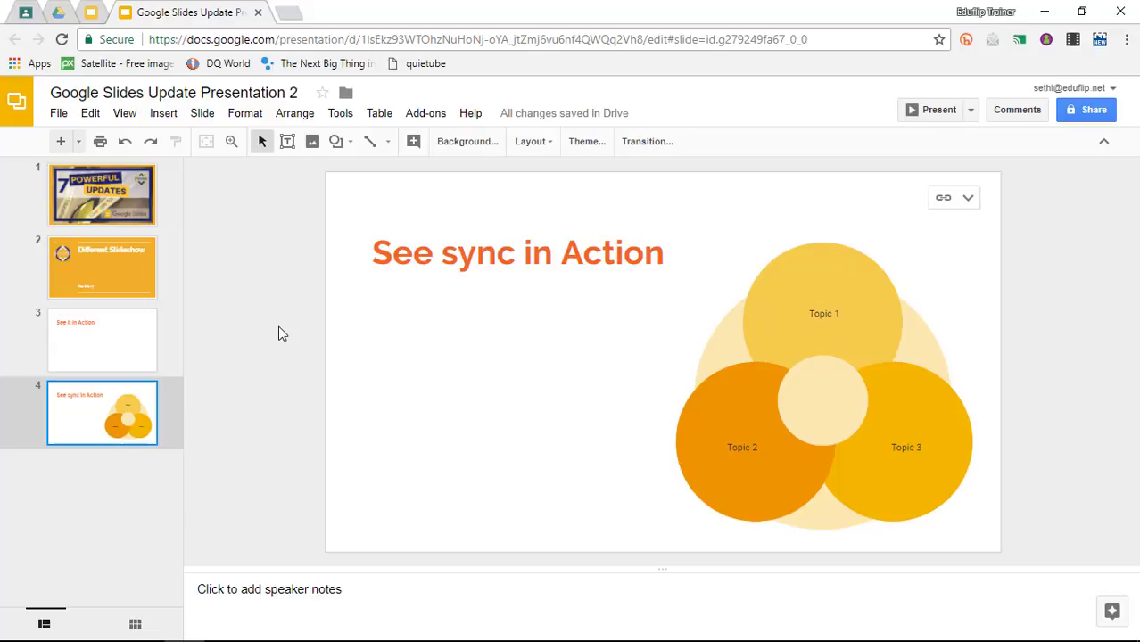
# In Google Slides Update Presentation 1, fill the Topic 1 circle of the sync diagram with light blue.
pyautogui.click(97, 14)
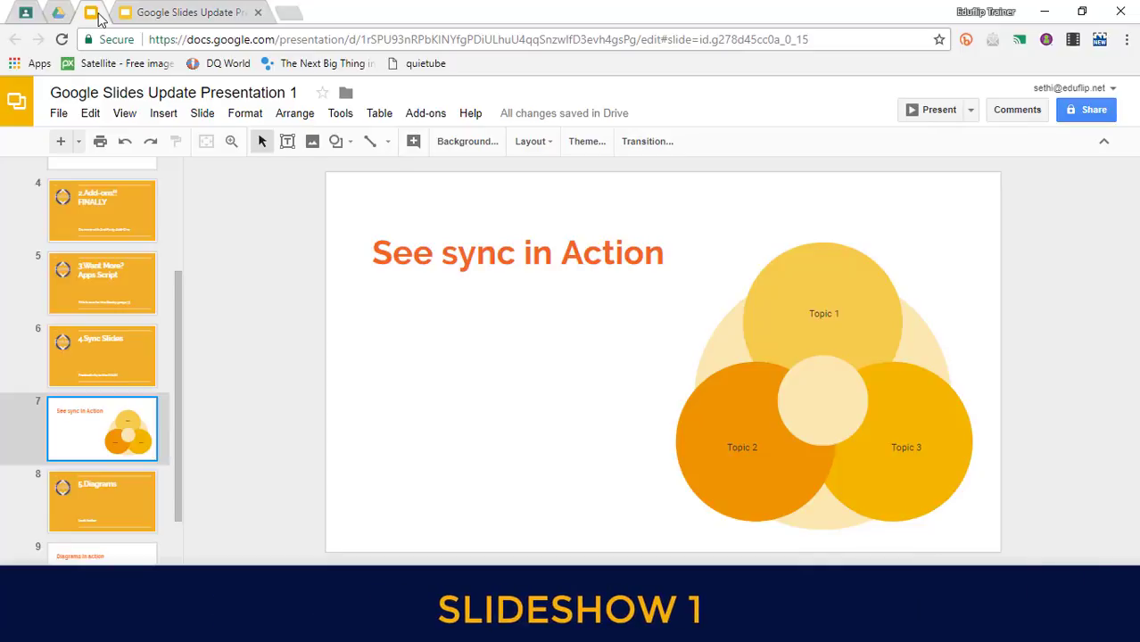
pyautogui.click(760, 301)
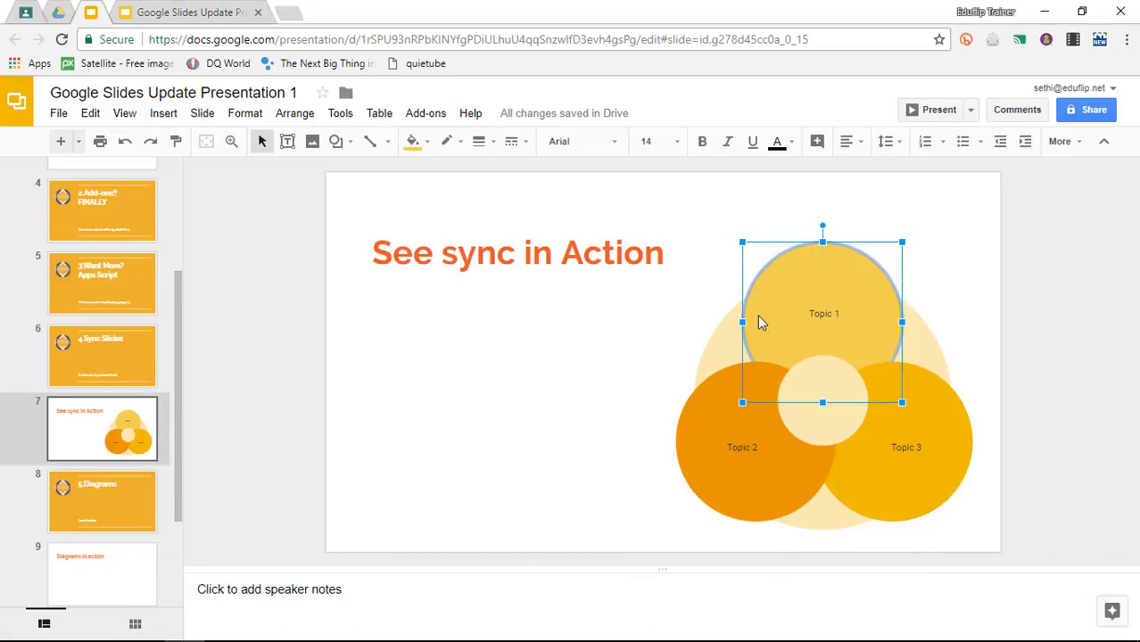
pyautogui.click(417, 143)
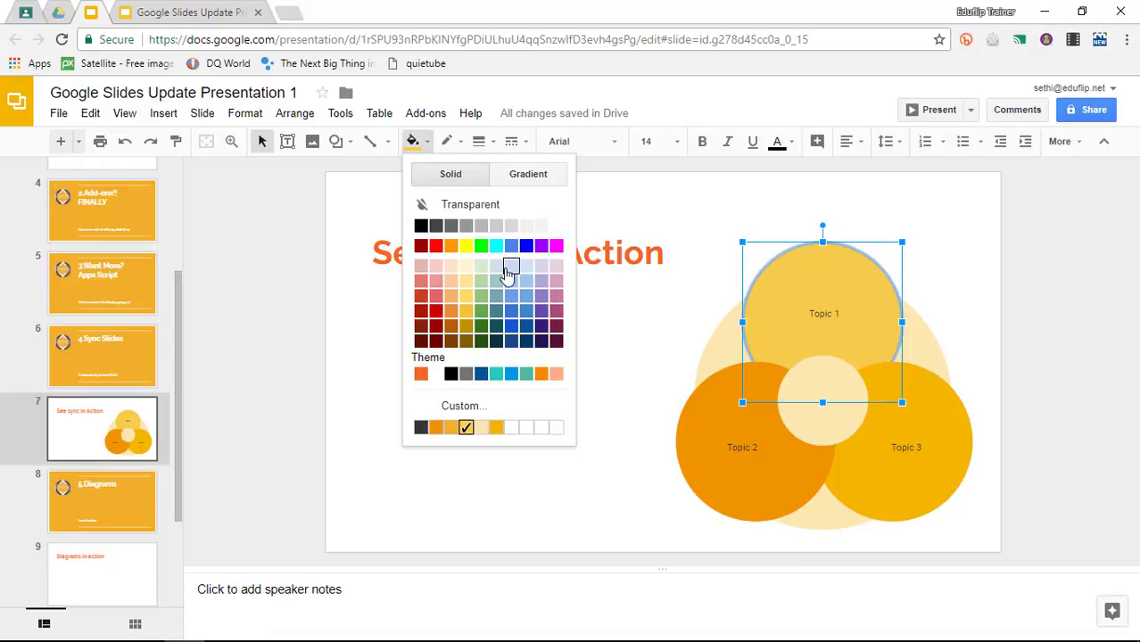
pyautogui.click(525, 295)
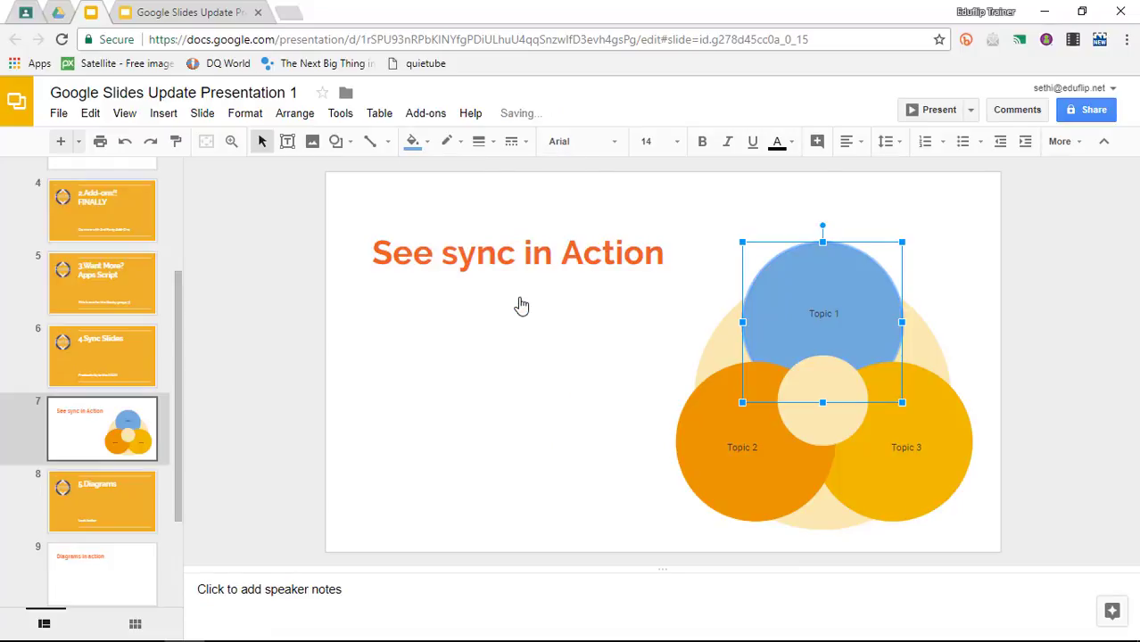
# Fill the Topic 2 circle of the sync diagram with dark blue.
pyautogui.click(731, 476)
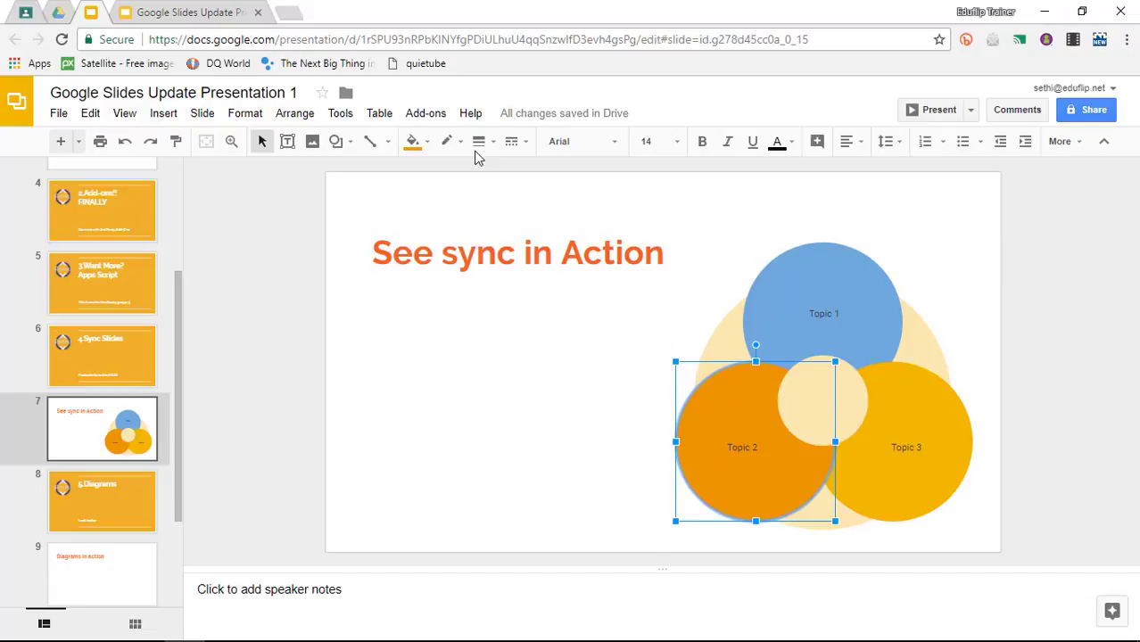
pyautogui.click(421, 143)
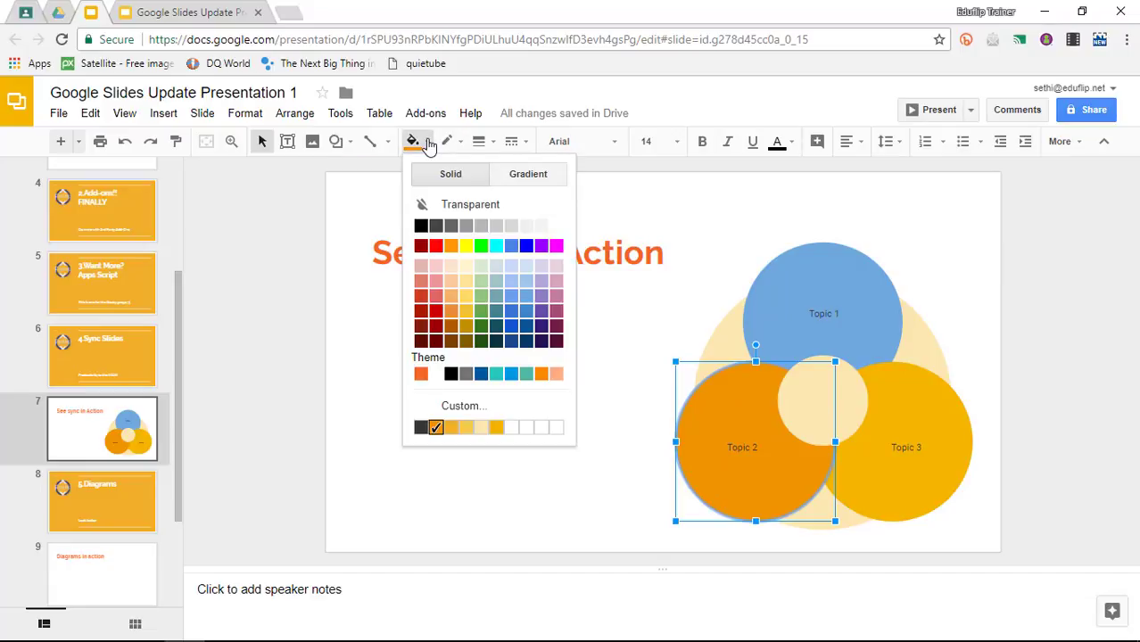
pyautogui.click(527, 326)
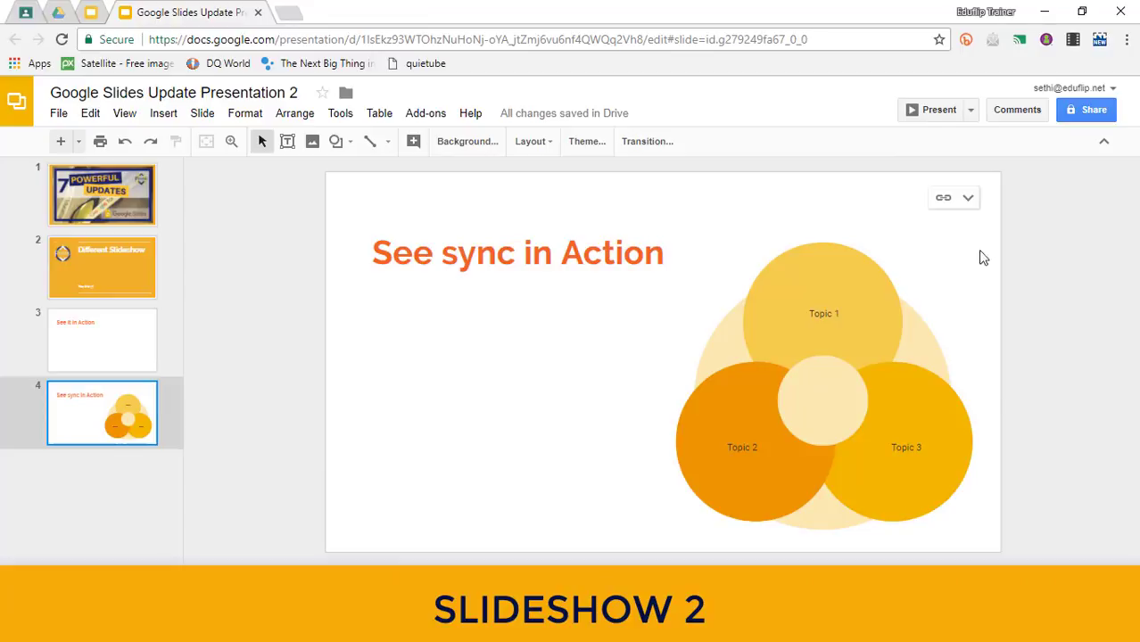
# In Google Slides Update Presentation 2, update the linked "See sync in Action" slide from its source presentation.
pyautogui.click(968, 198)
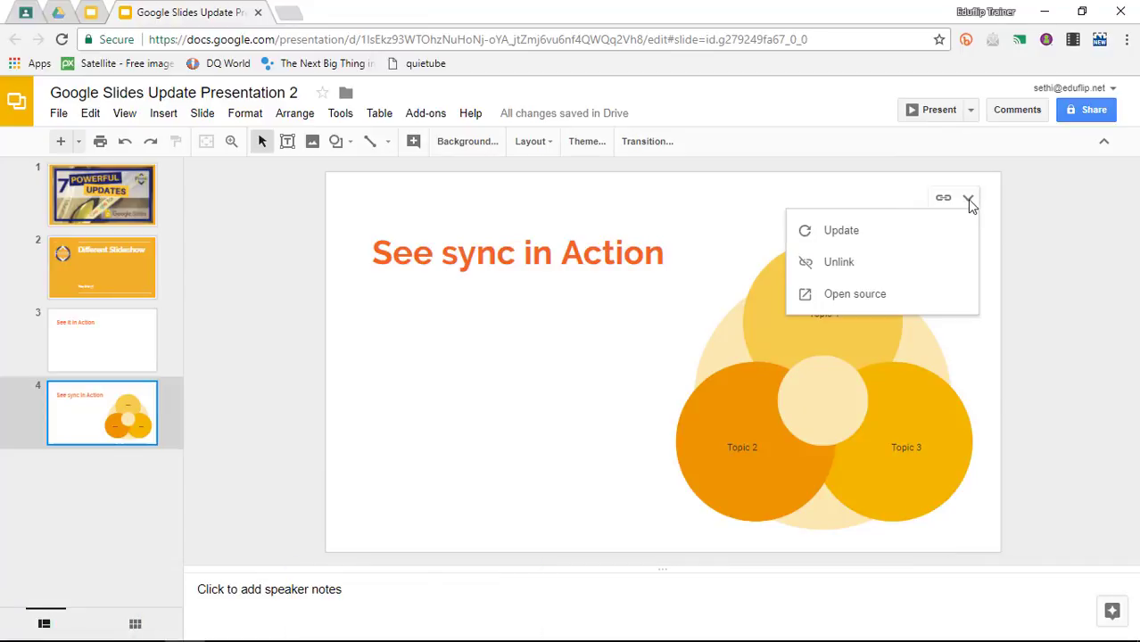
pyautogui.click(914, 232)
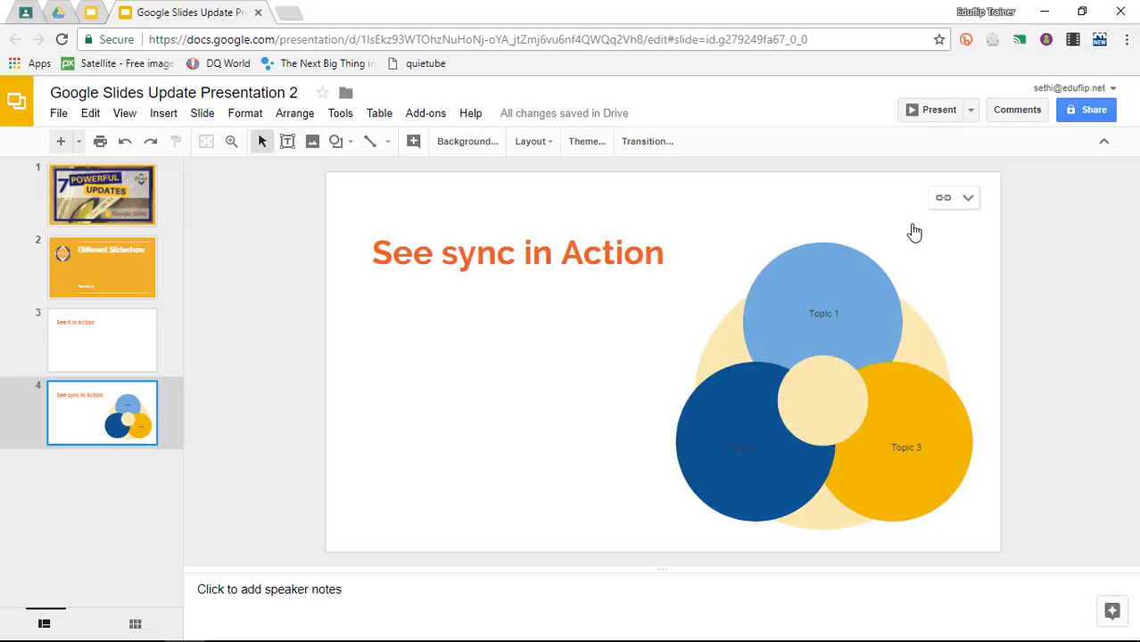
# Switch back to Google Slides Update Presentation 1 and go to slide 9, "Diagrams in action".
pyautogui.click(92, 14)
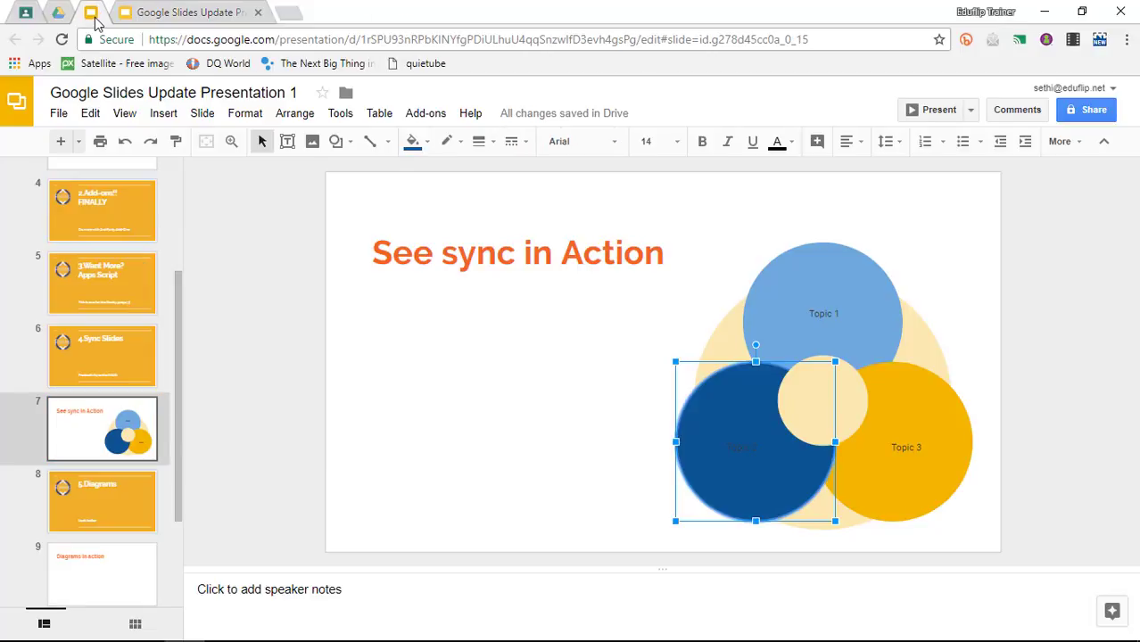
pyautogui.scroll(-2, 93, 409)
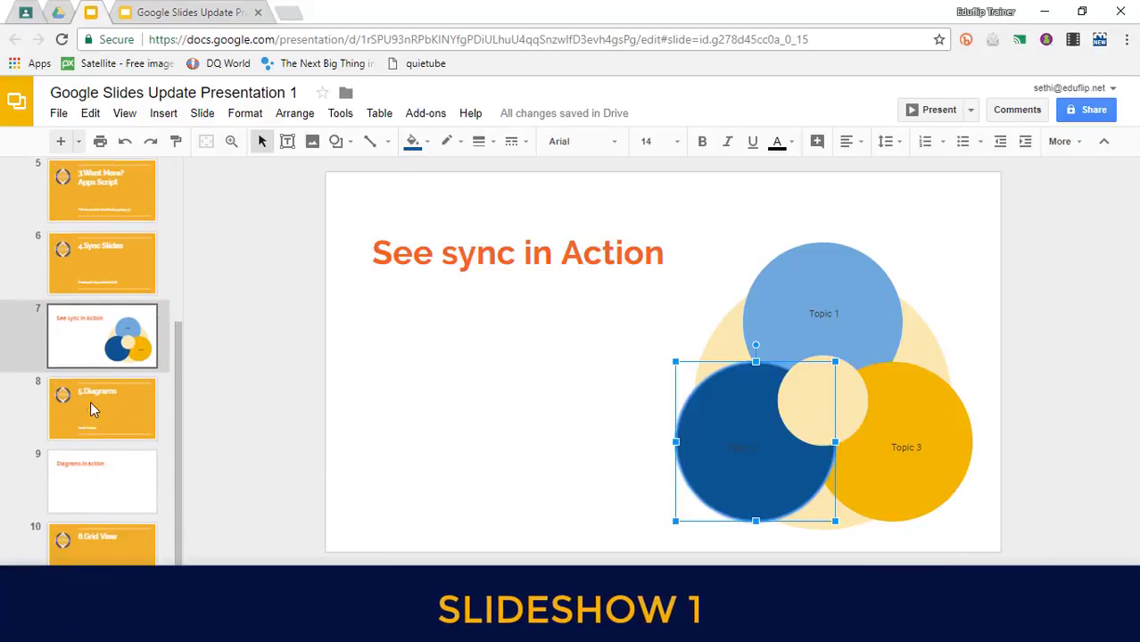
pyautogui.scroll(-1, 93, 409)
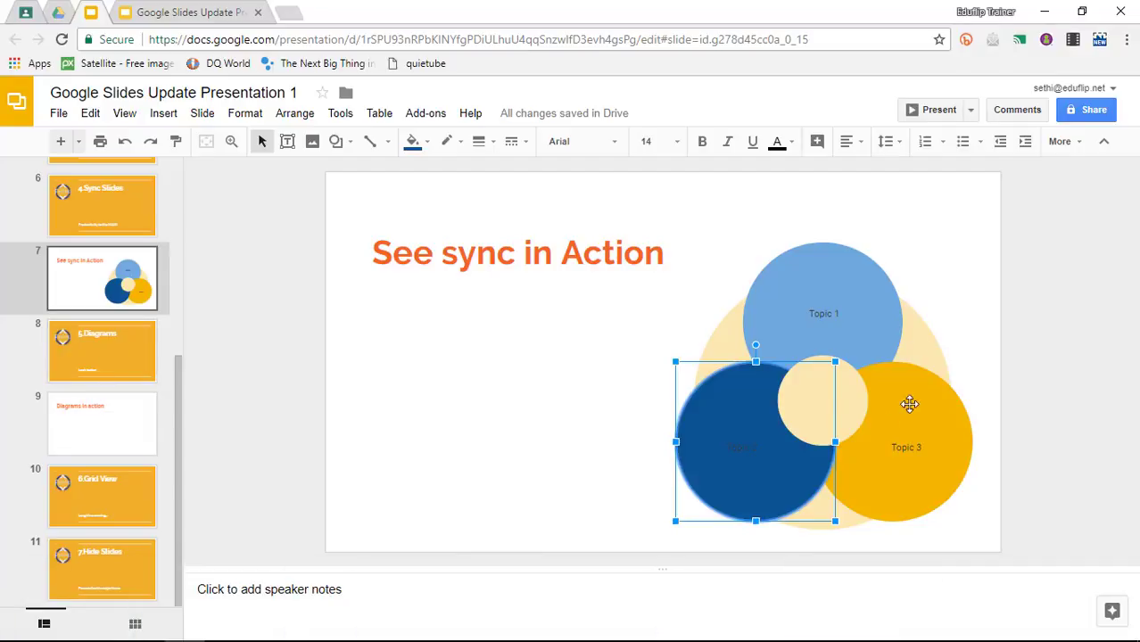
pyautogui.click(103, 345)
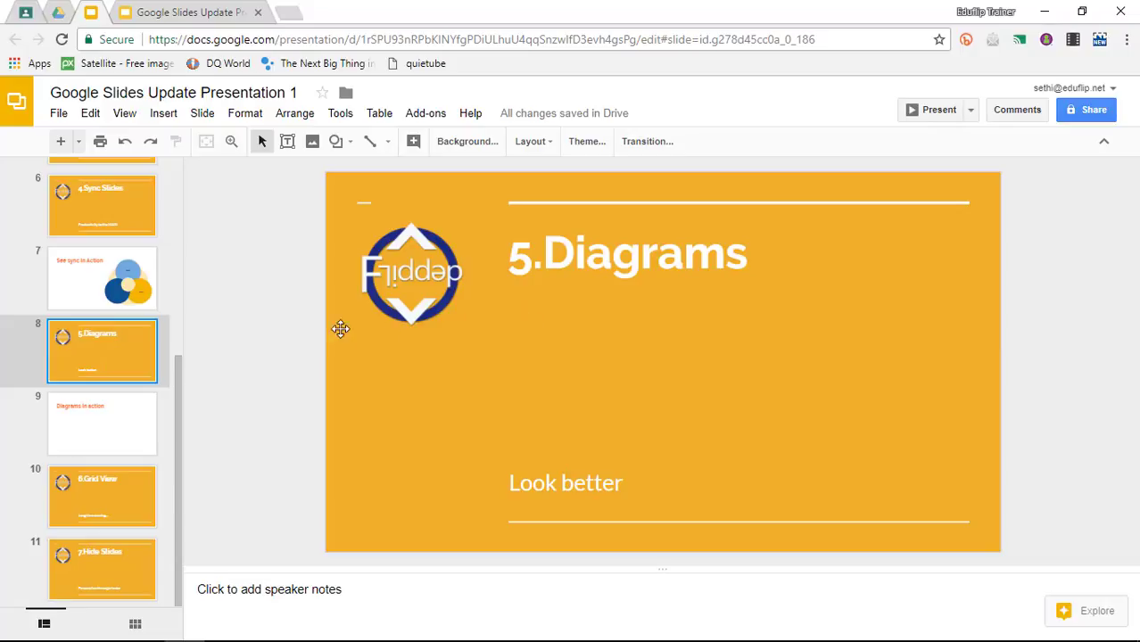
pyautogui.click(108, 429)
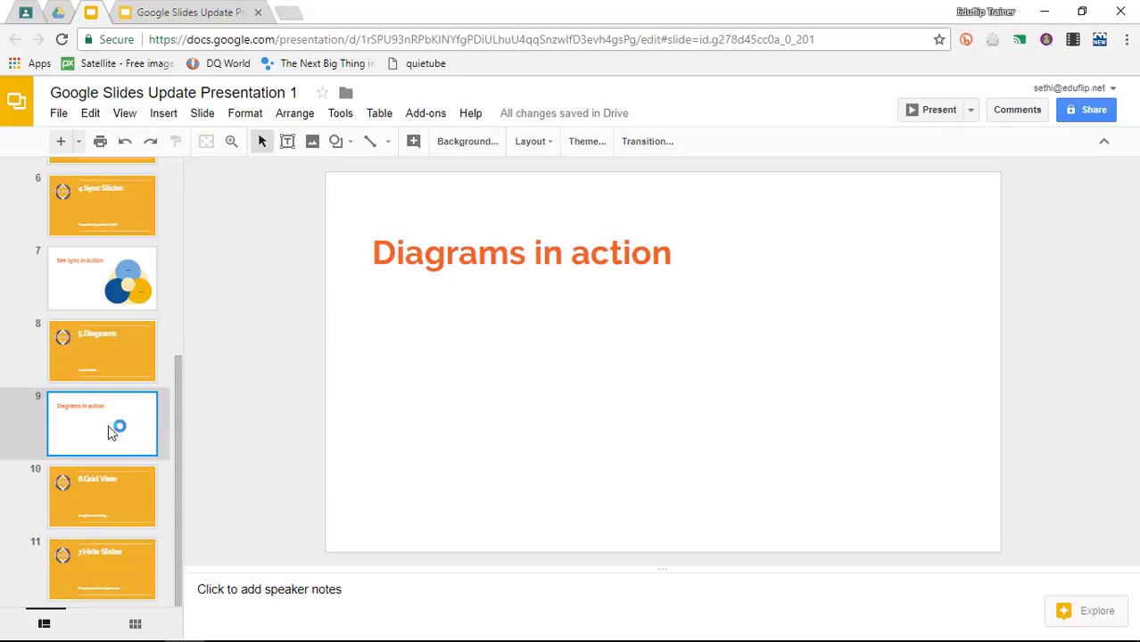
# Insert a four-date timeline diagram on the "Diagrams in action" slide, using the style with connected circles.
pyautogui.click(164, 113)
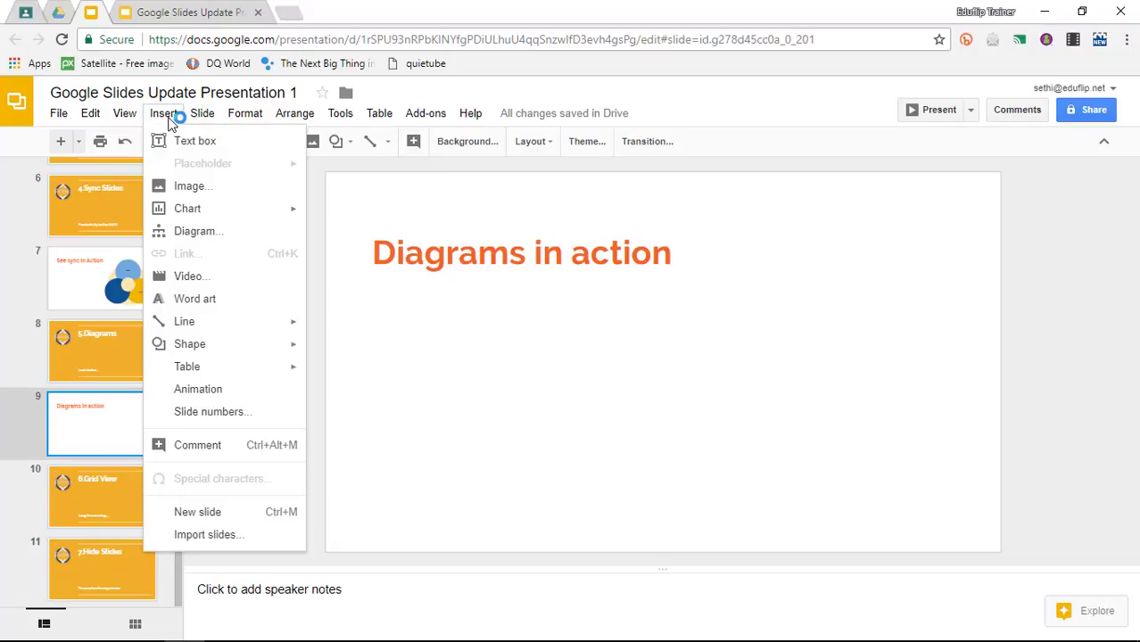
pyautogui.click(221, 235)
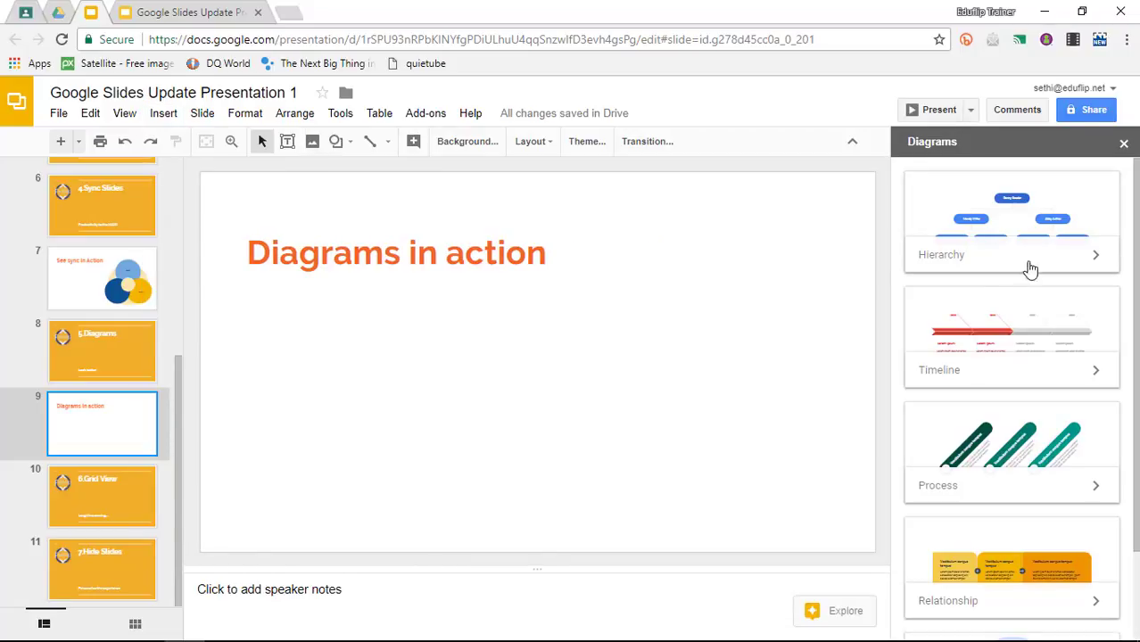
pyautogui.scroll(-1, 988, 358)
pyautogui.scroll(-1, 990, 348)
pyautogui.scroll(2, 988, 357)
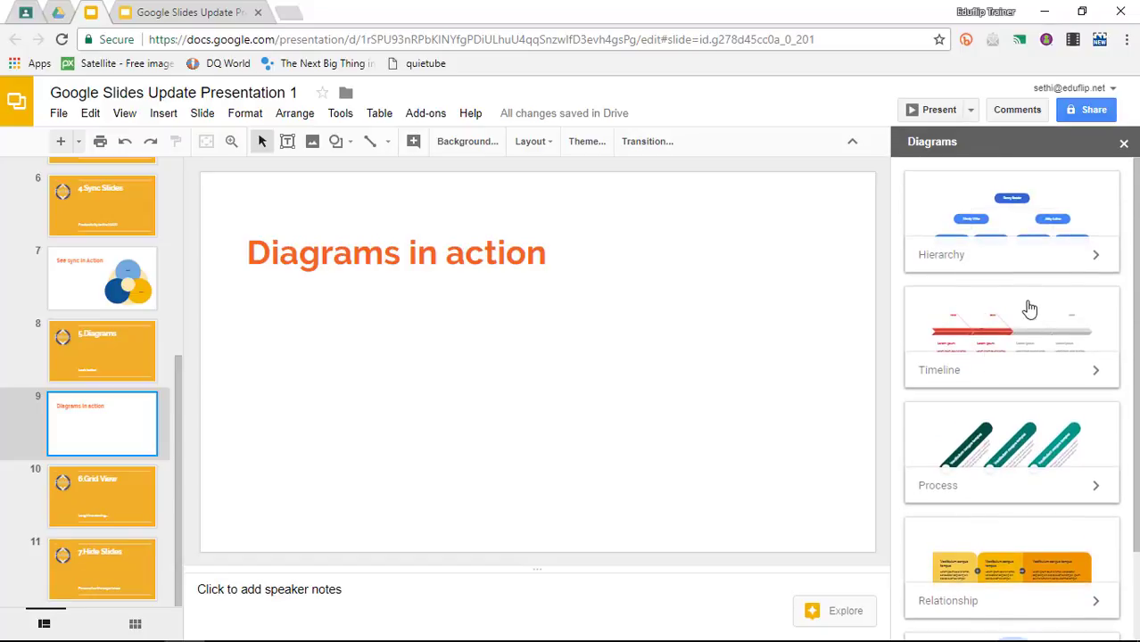
pyautogui.click(996, 339)
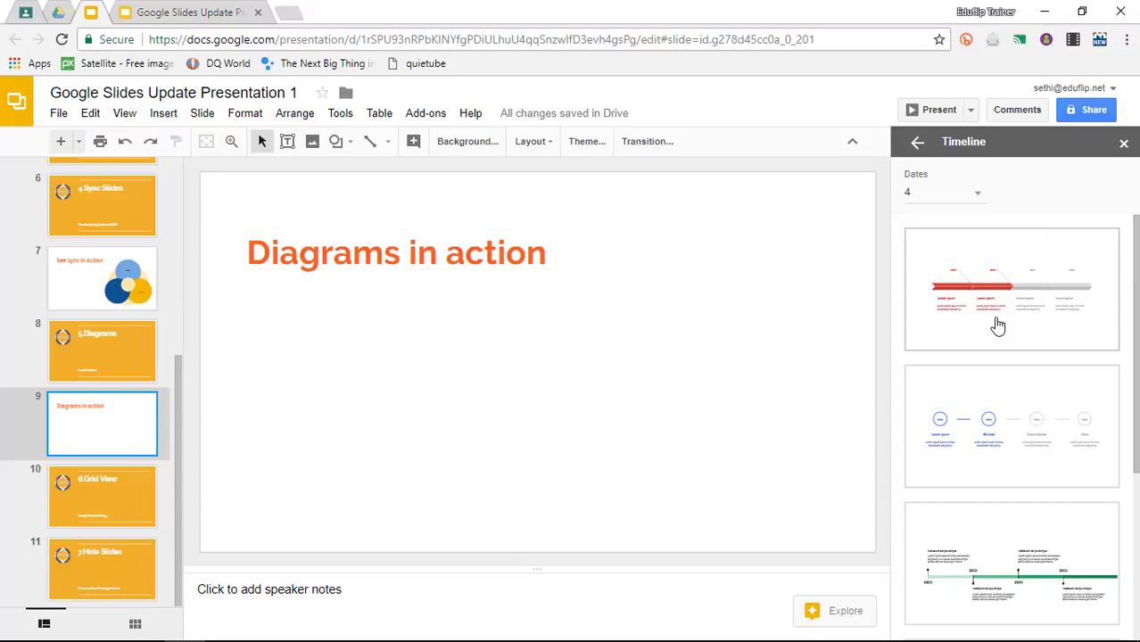
pyautogui.scroll(-3, 995, 332)
pyautogui.scroll(-1, 997, 326)
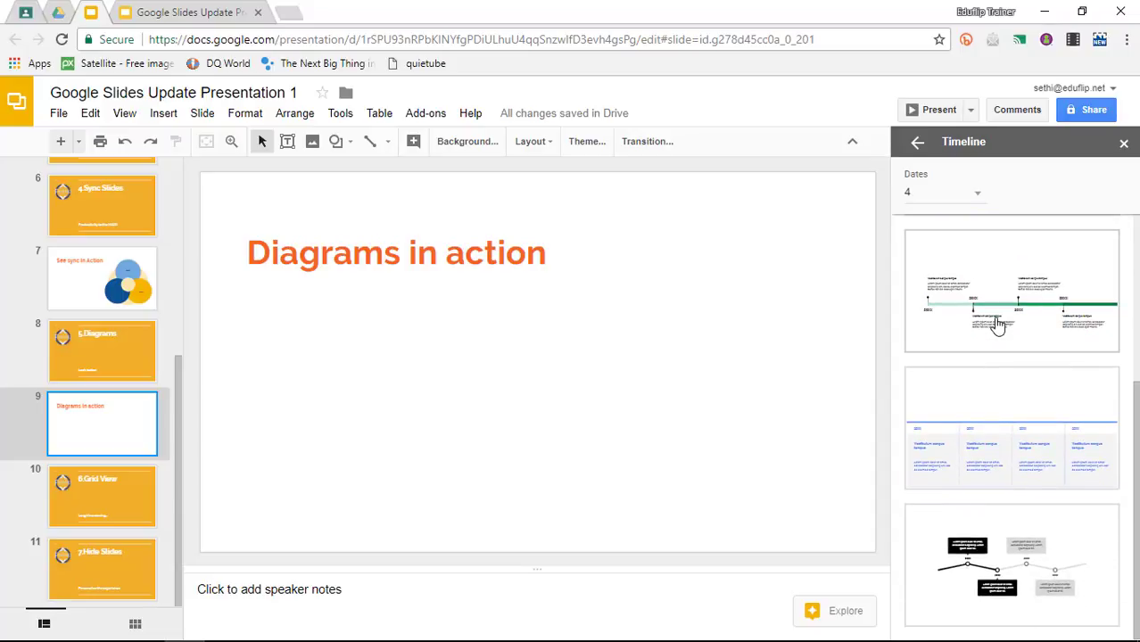
pyautogui.scroll(3, 997, 326)
pyautogui.click(1000, 432)
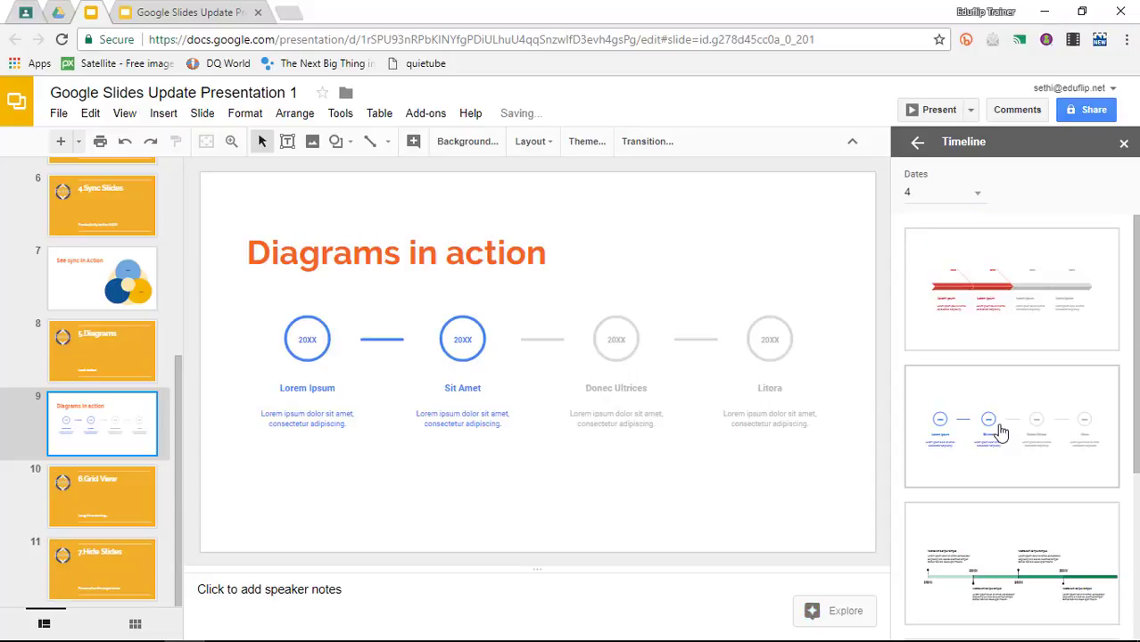
# Set the timeline to 6 dates and apply the connected-circle style to the diagram on the slide.
pyautogui.click(977, 195)
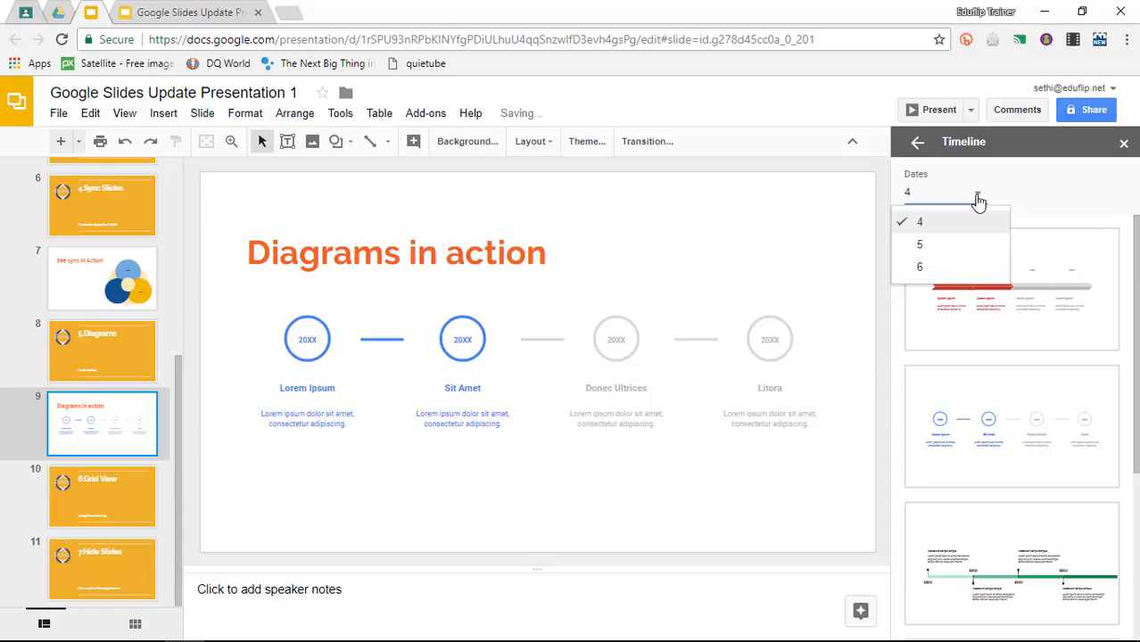
pyautogui.click(938, 267)
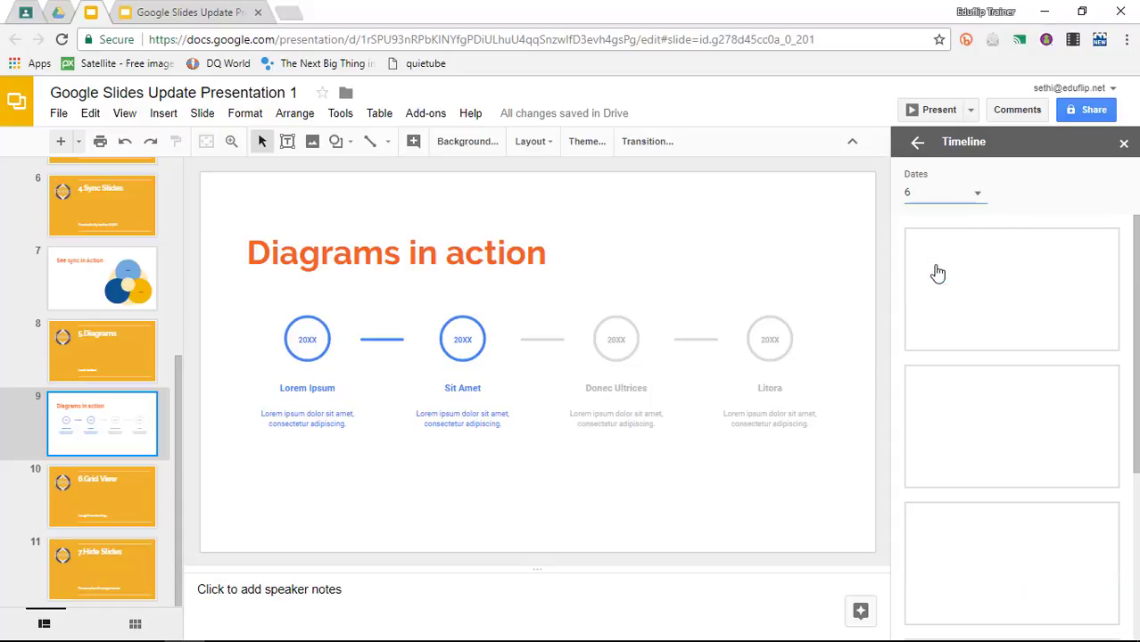
pyautogui.click(990, 425)
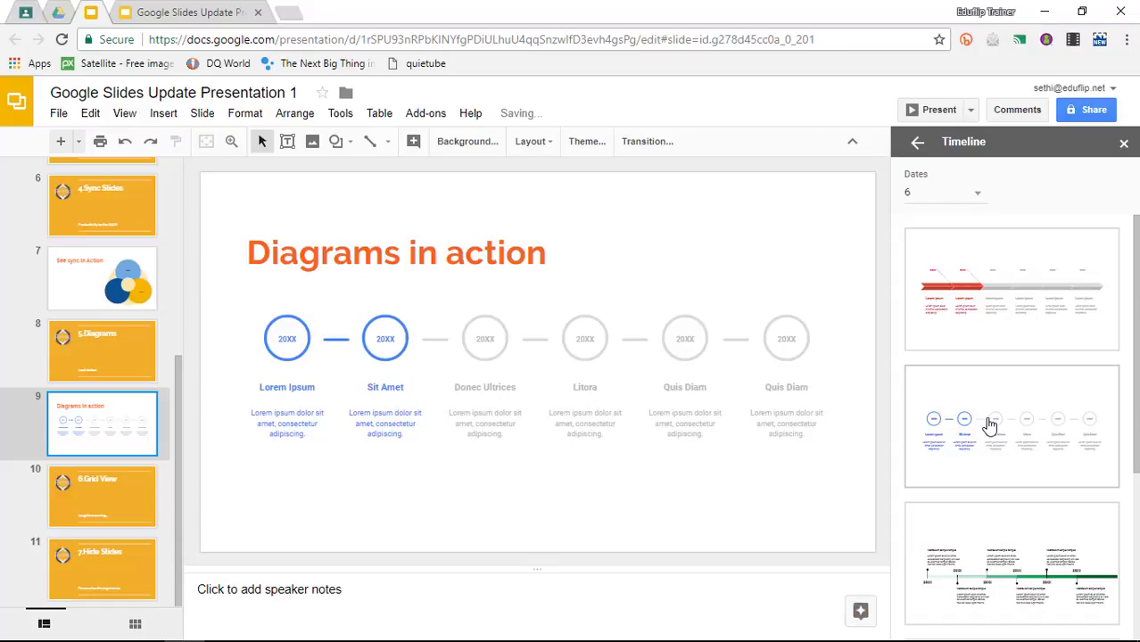
# Replace the placeholder year in the timeline's first circle with 2006.
pyautogui.click(289, 339)
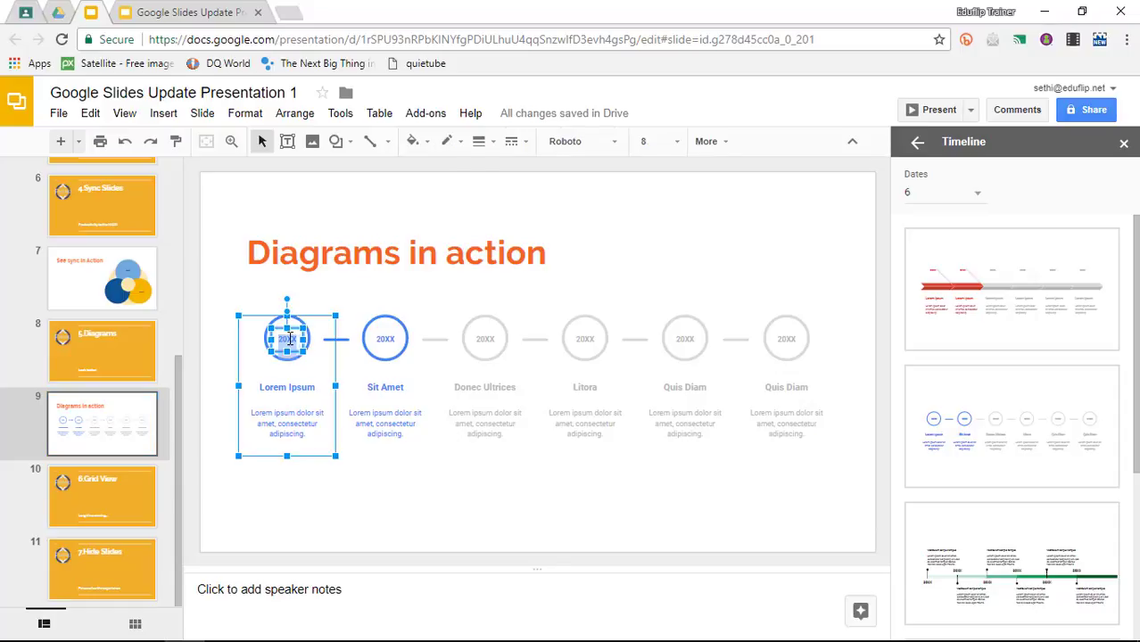
pyautogui.doubleClick(289, 339)
pyautogui.write('2006')
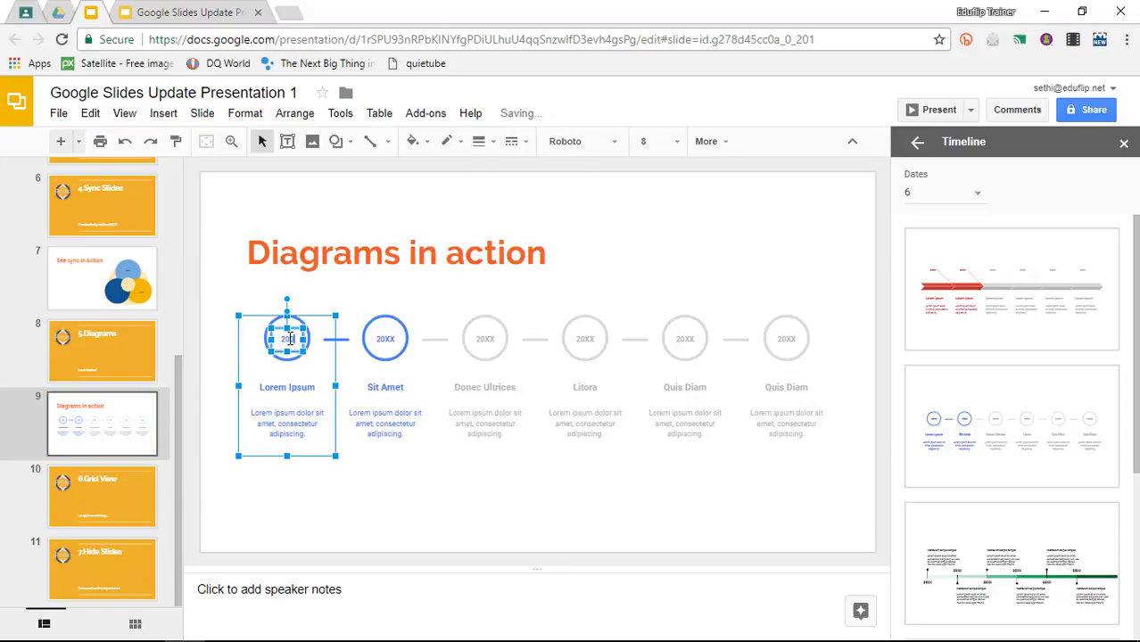
pyautogui.click(397, 468)
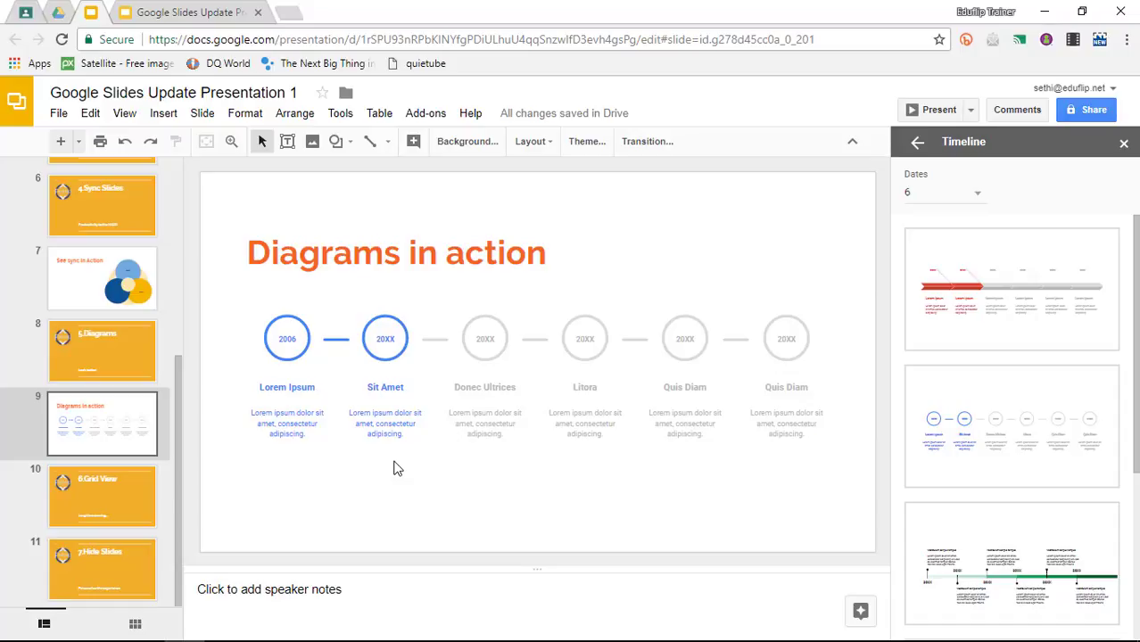
# Go to the "6.Grid View" slide, look through the presentation in grid view and return to the filmstrip view.
pyautogui.click(102, 503)
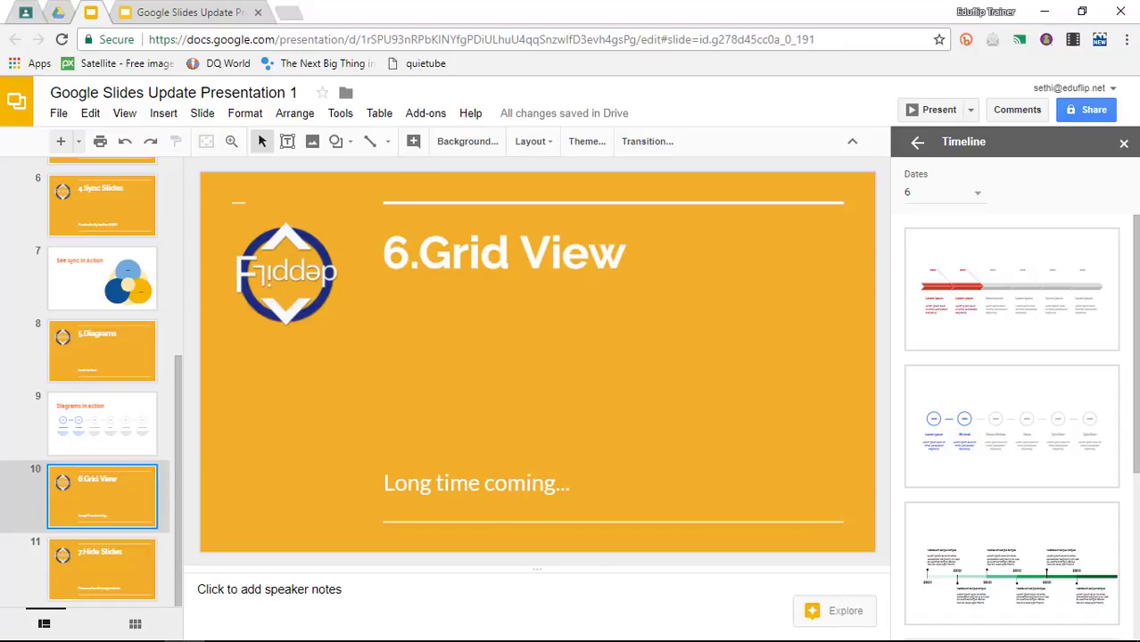
pyautogui.click(1123, 143)
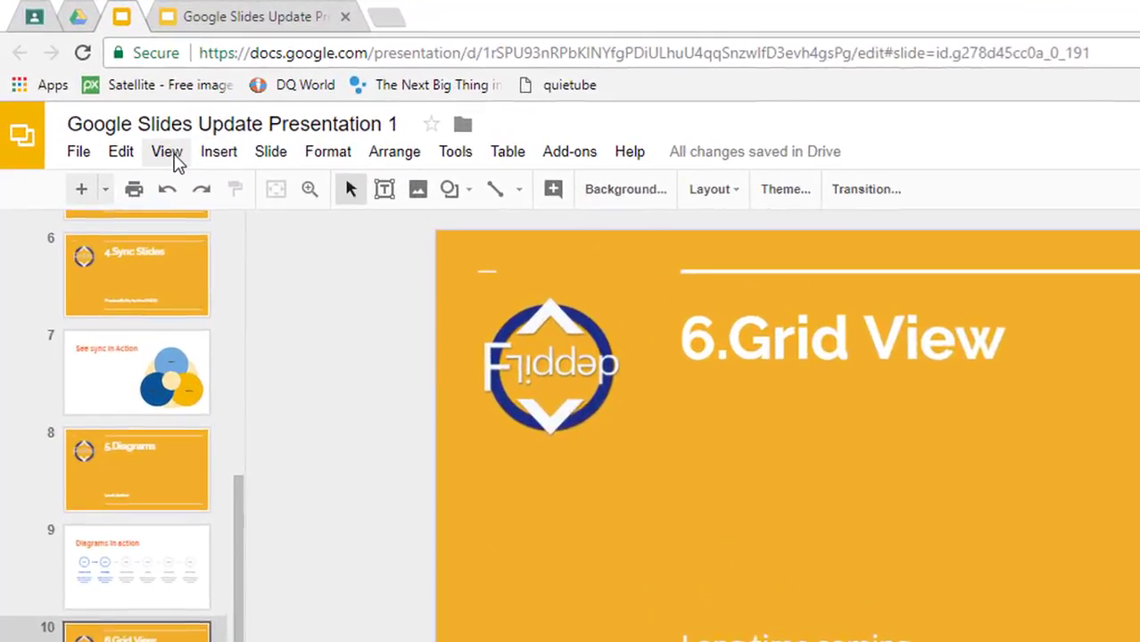
pyautogui.click(128, 116)
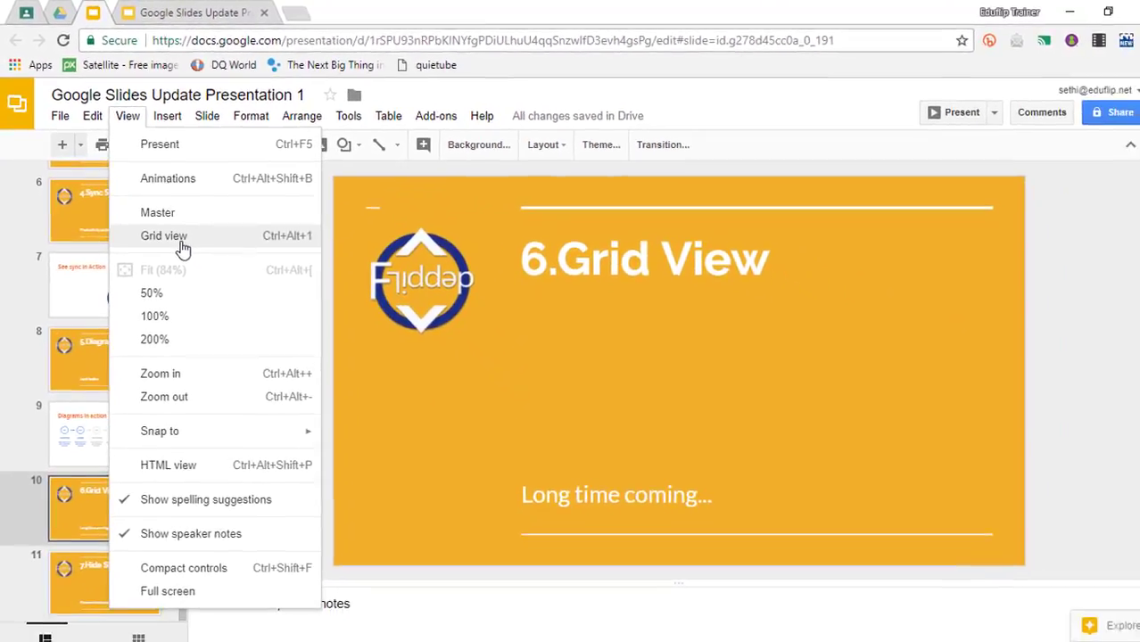
pyautogui.click(259, 331)
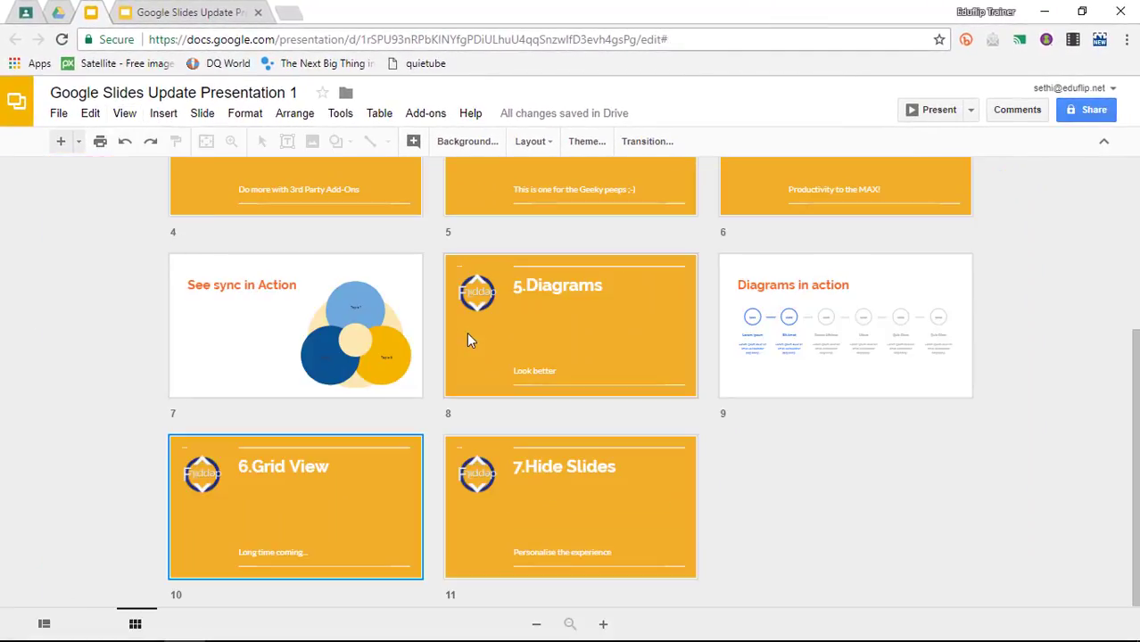
pyautogui.scroll(3, 468, 337)
pyautogui.scroll(-3, 468, 337)
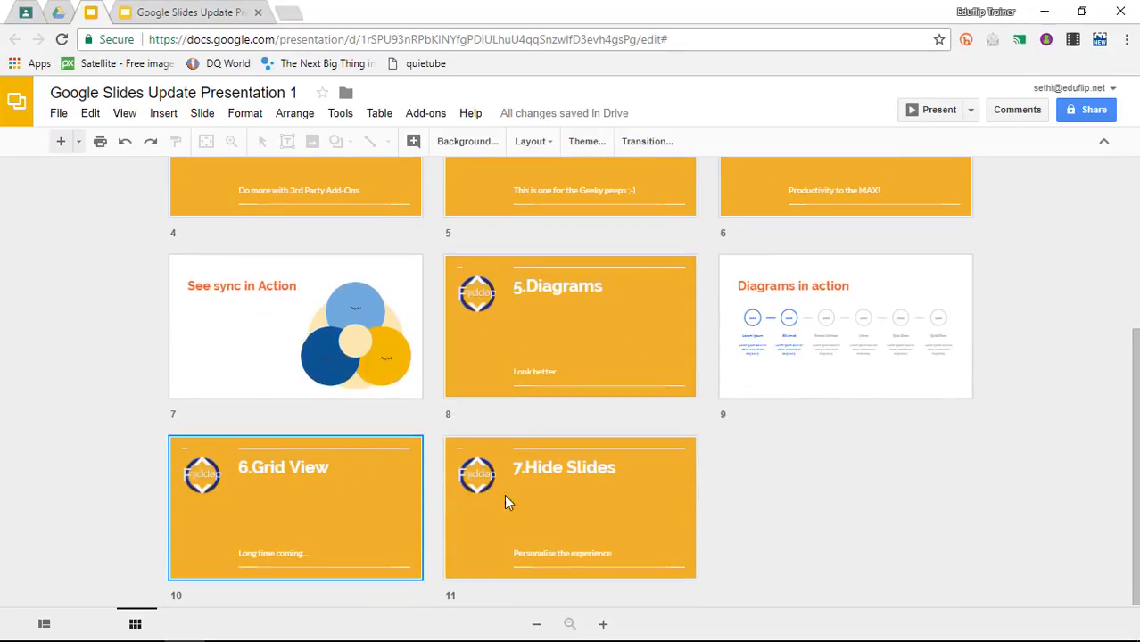
pyautogui.click(27, 624)
# Set slide 7, "See sync in Action", to be skipped when presenting.
pyautogui.click(124, 570)
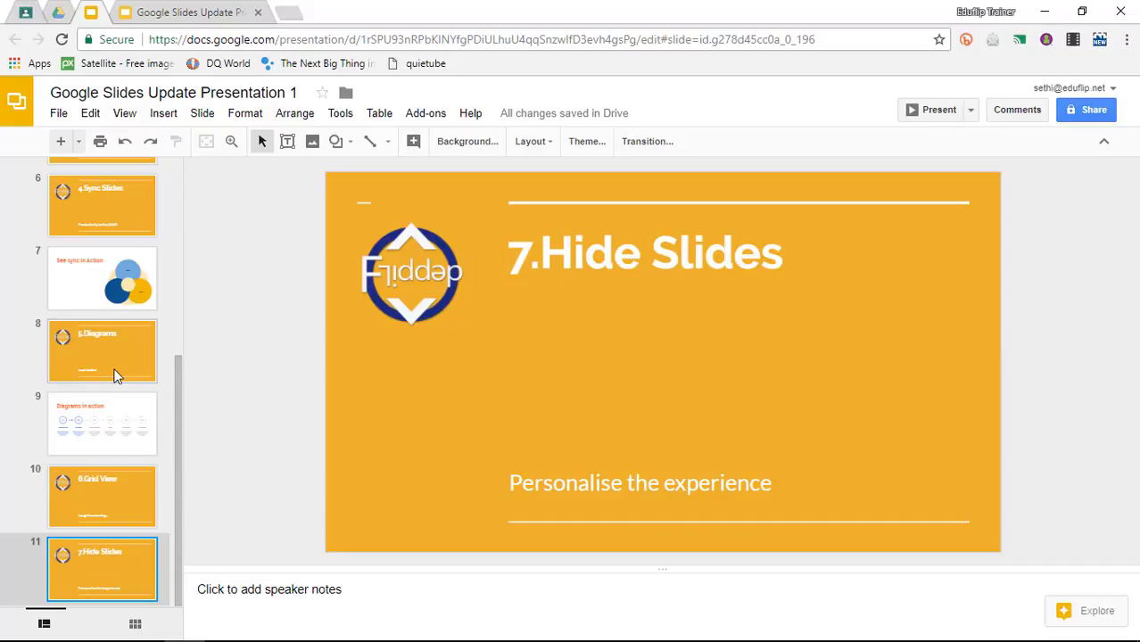
pyautogui.click(97, 278)
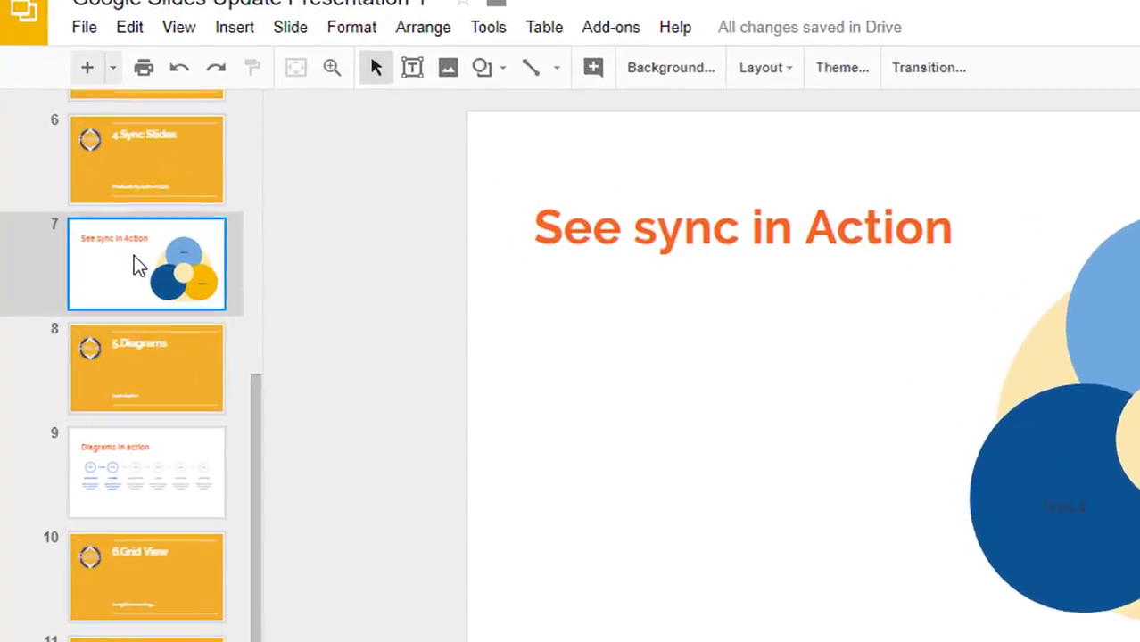
pyautogui.rightClick(96, 279)
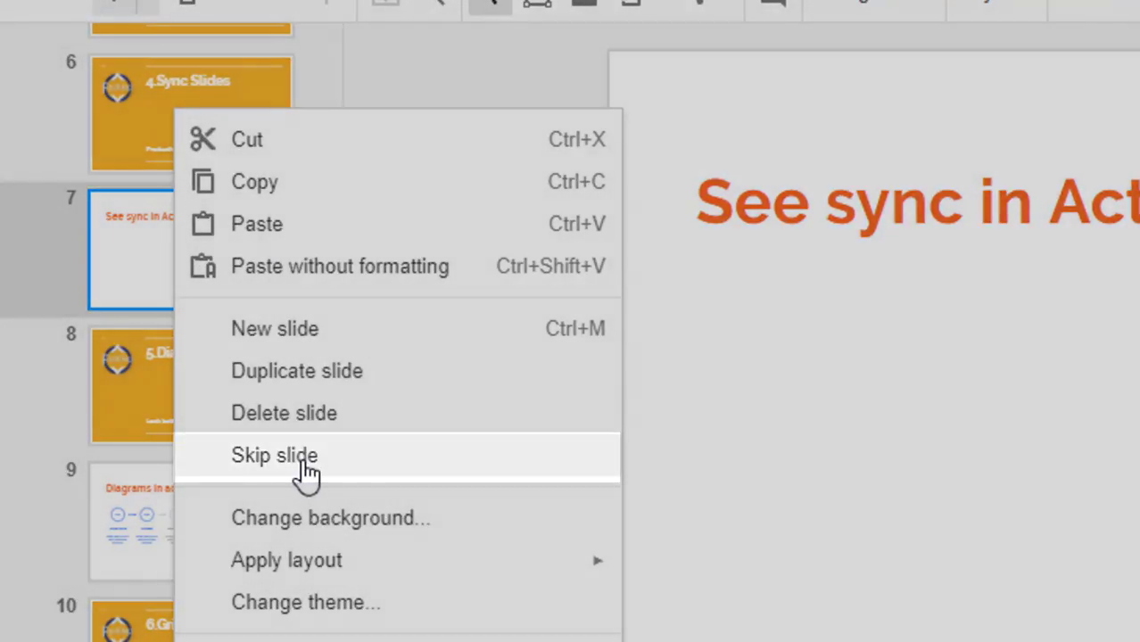
pyautogui.click(303, 471)
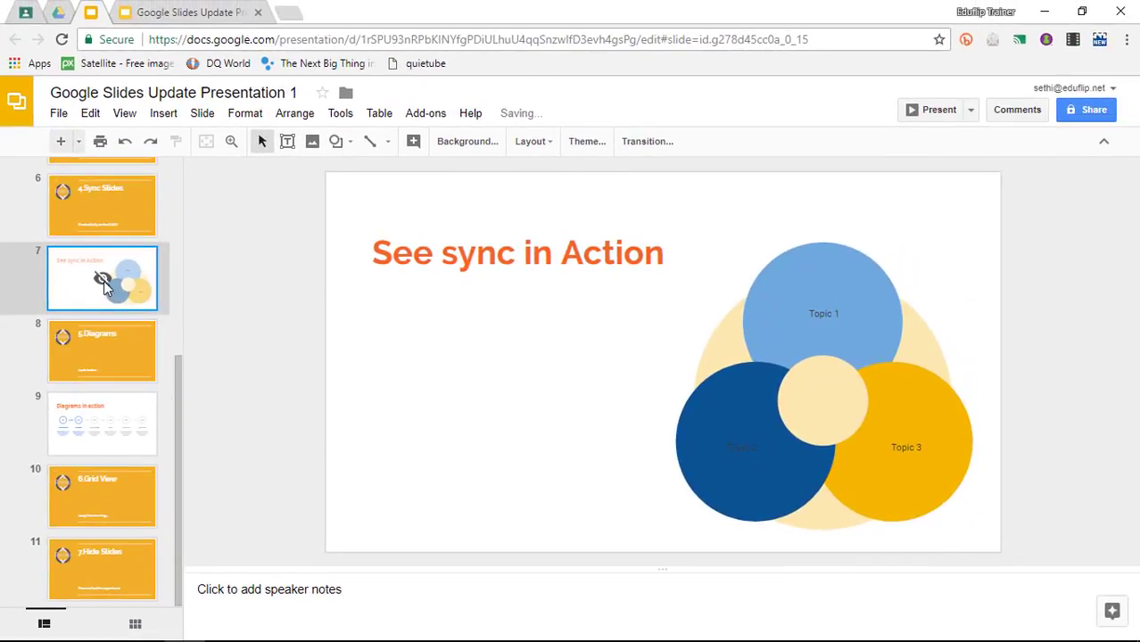
pyautogui.moveTo(102, 280)
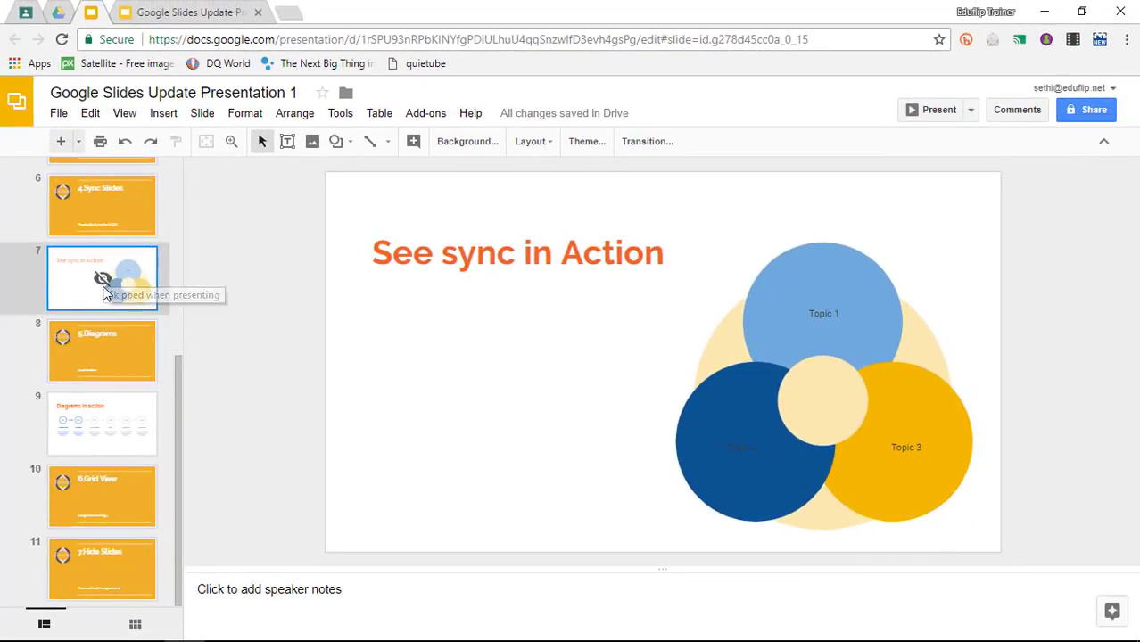
# Present from slide 4, "2.Add-ons!! FINALLY", and advance past the skipped slide 7.
pyautogui.scroll(3, 110, 290)
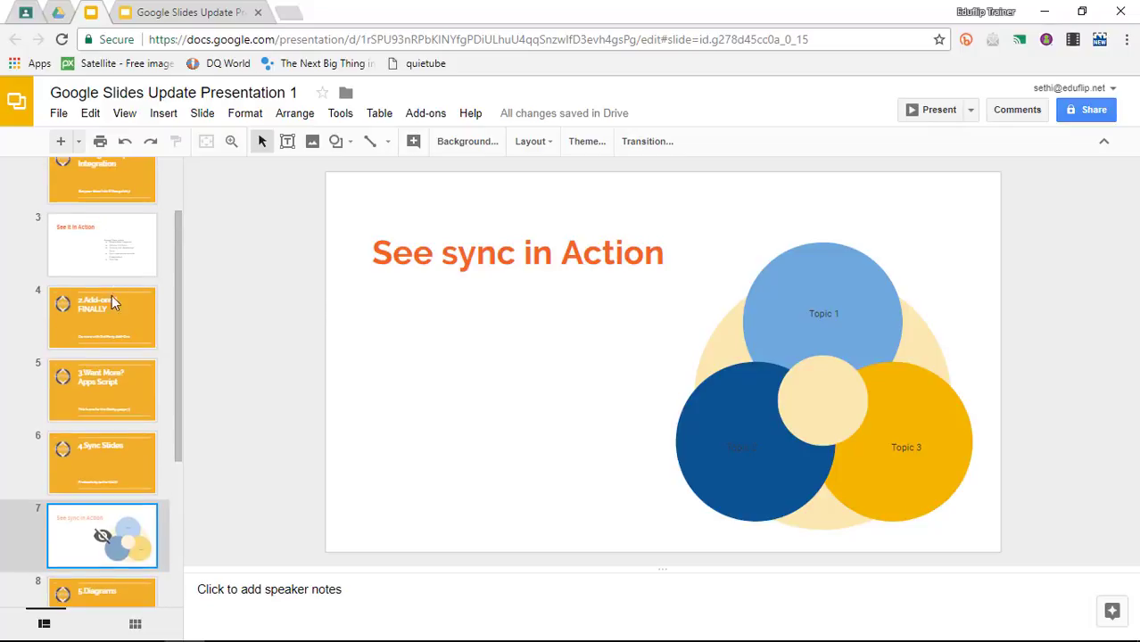
pyautogui.click(112, 299)
pyautogui.click(928, 124)
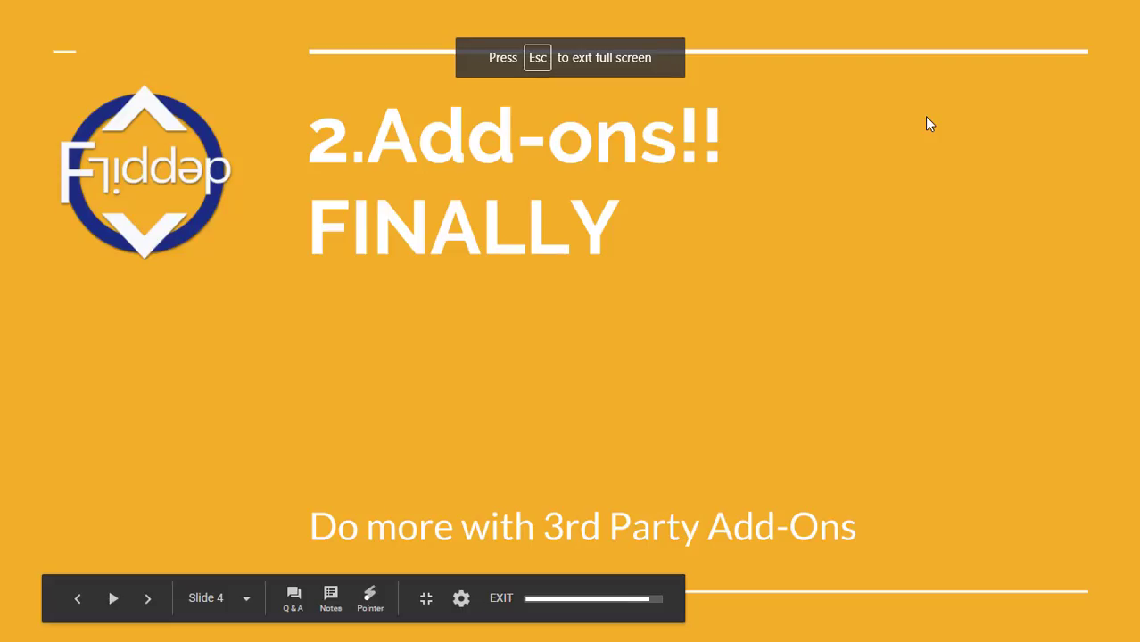
pyautogui.press('Right')
pyautogui.press('Right')
pyautogui.press('Right')
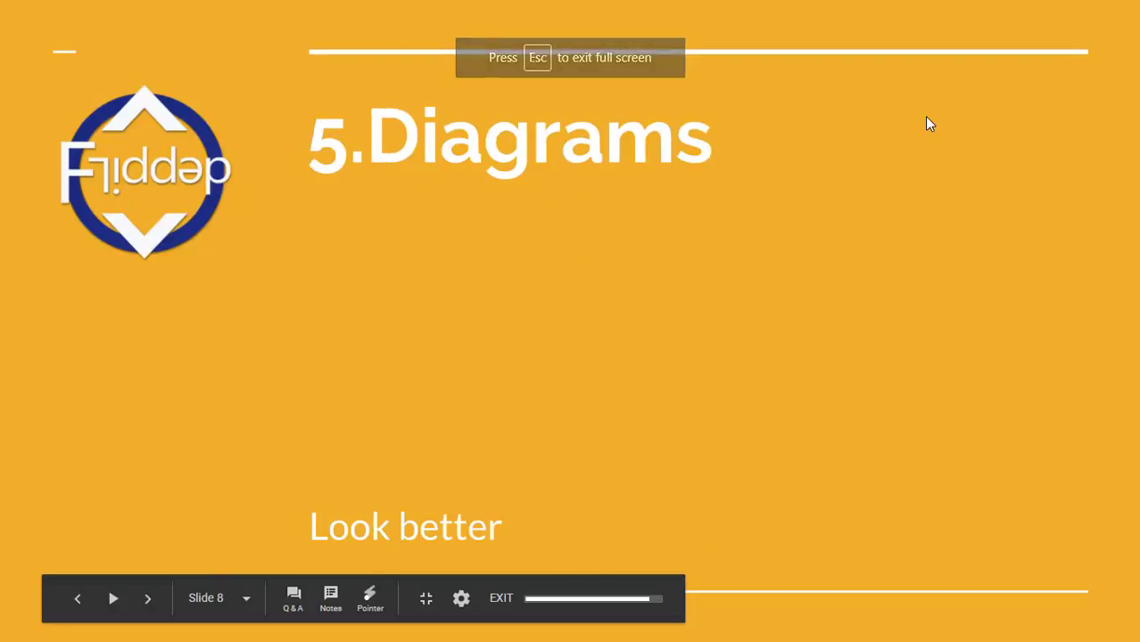
pyautogui.press('Right')
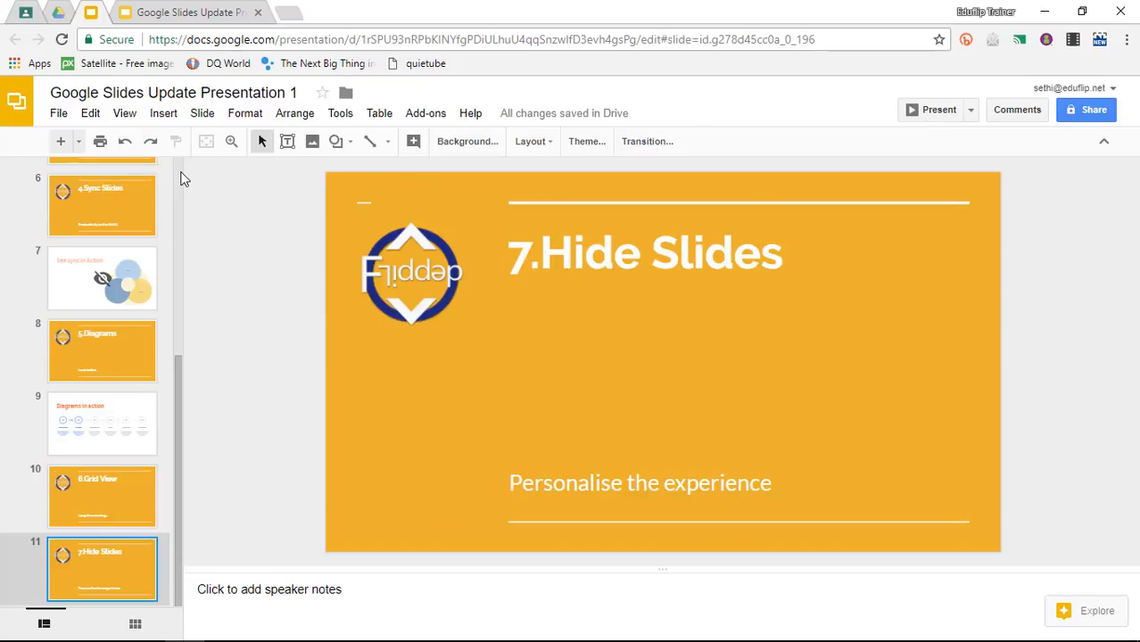
# Set slides 8, "5.Diagrams", and 9, "Diagrams in action", to be skipped when presenting.
pyautogui.rightClick(86, 341)
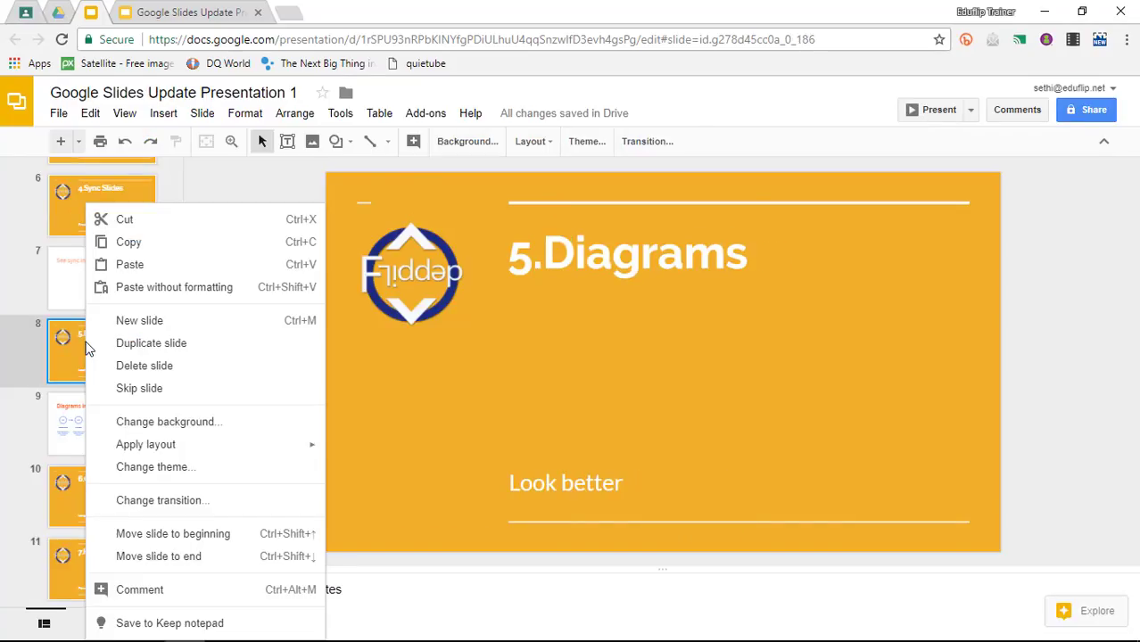
pyautogui.click(126, 389)
pyautogui.rightClick(79, 427)
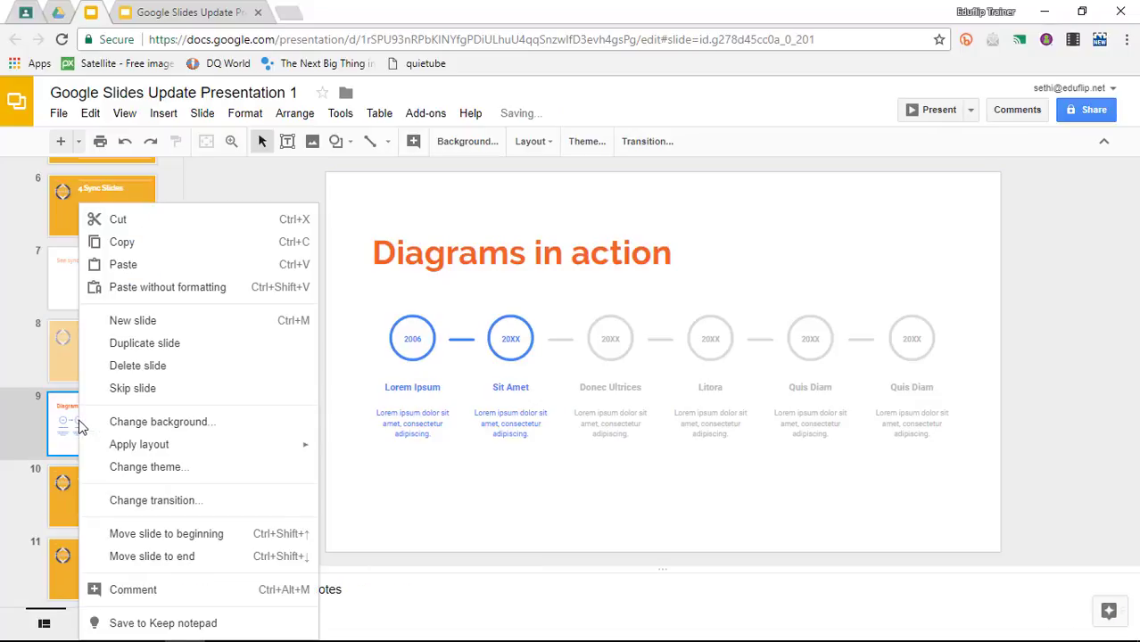
pyautogui.click(121, 393)
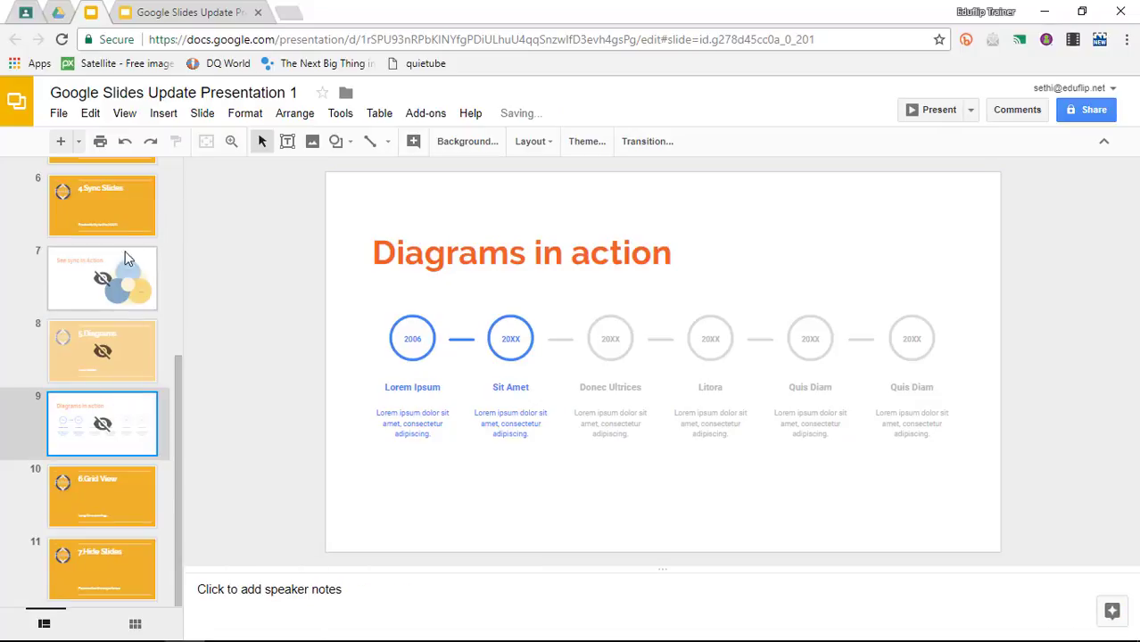
# Present from slide 5, "3.Want More? Apps Script", through to slide 10, "6.Grid View", and exit the slideshow.
pyautogui.scroll(1, 110, 200)
pyautogui.click(110, 200)
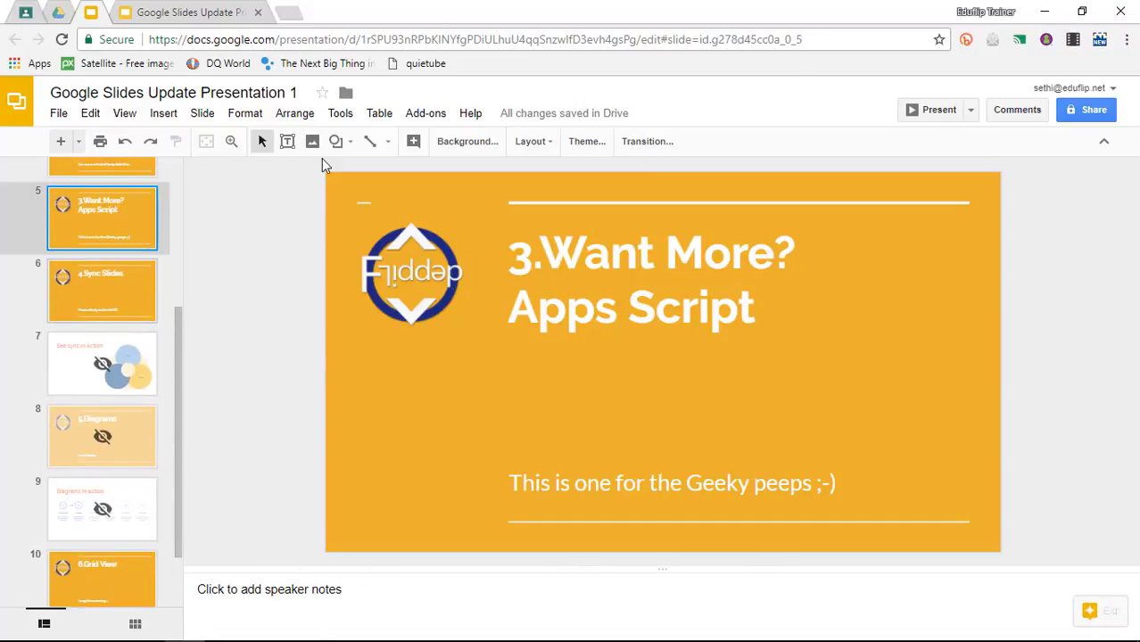
pyautogui.click(919, 113)
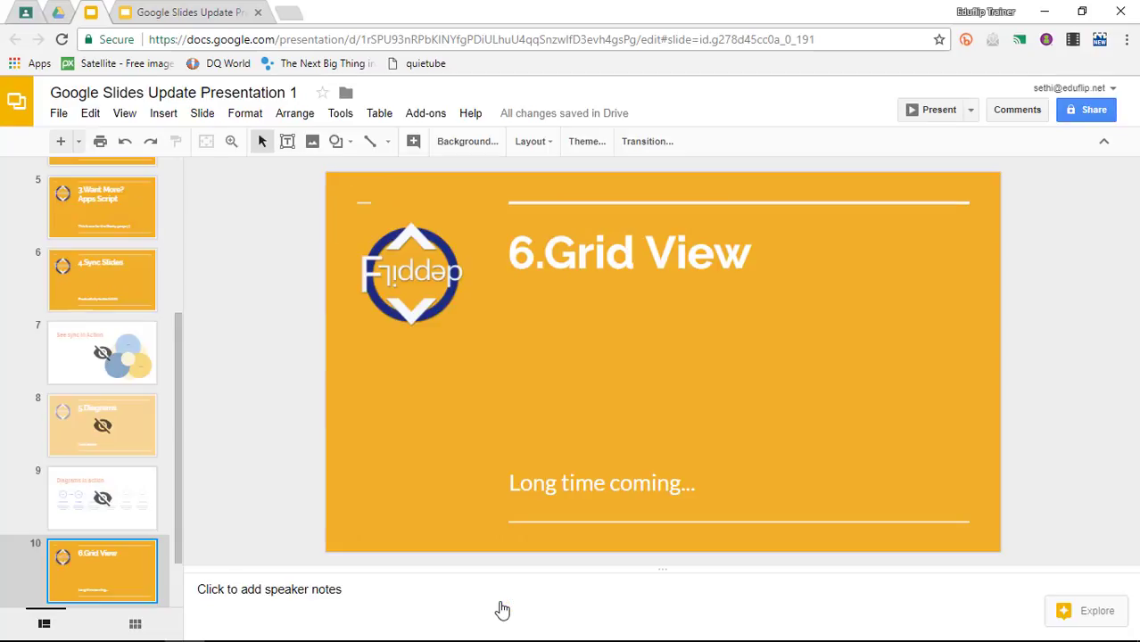
pyautogui.scroll(5, 102, 452)
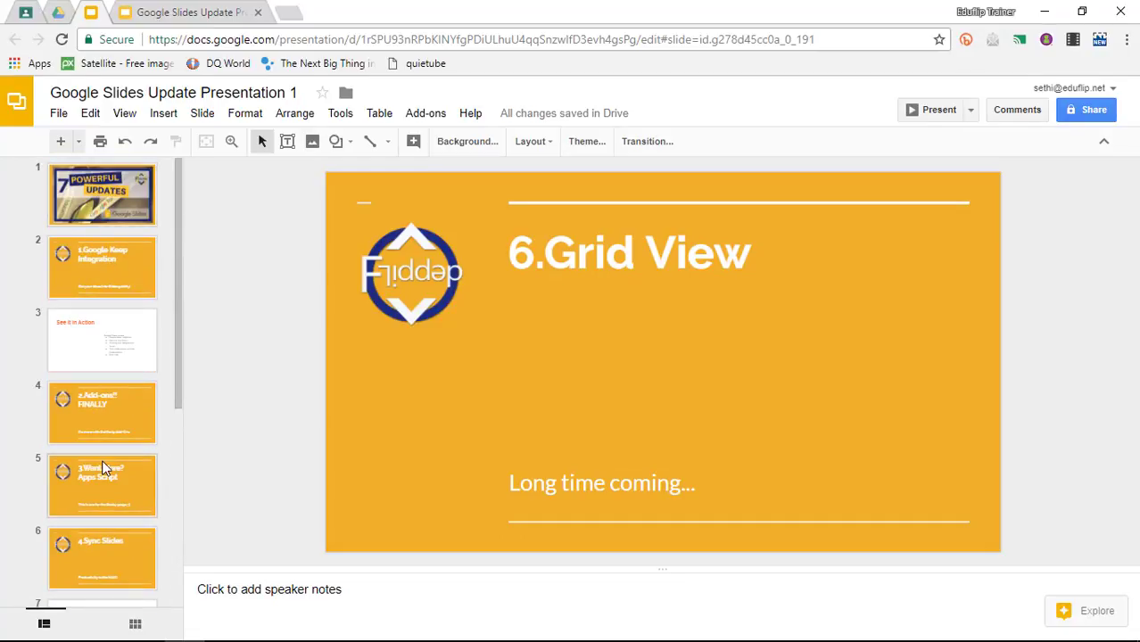
pyautogui.scroll(-4, 104, 468)
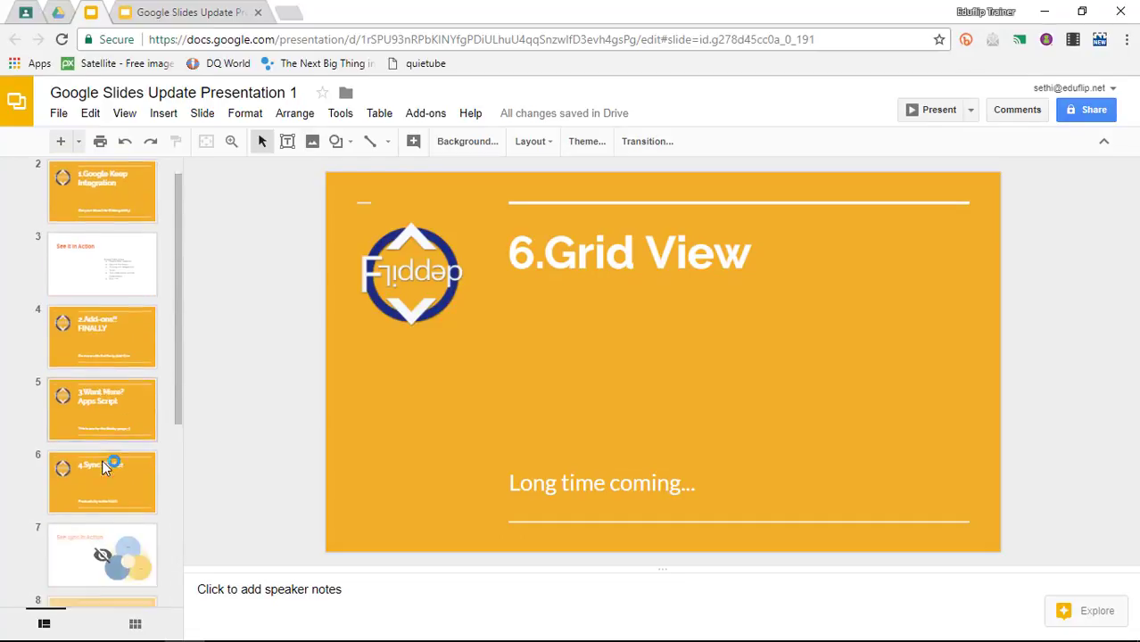